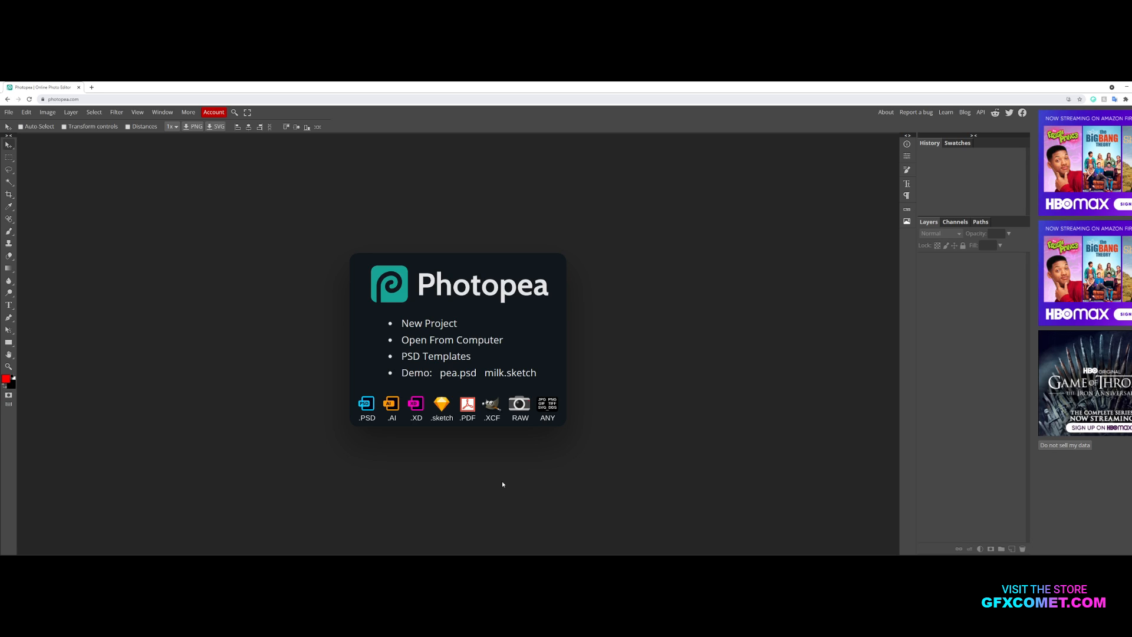
- Create a new project 3000 pixels wide and 1950 pixels high at 100 DPI with a white background
{"action": "left_click", "coordinate": [431, 324]}
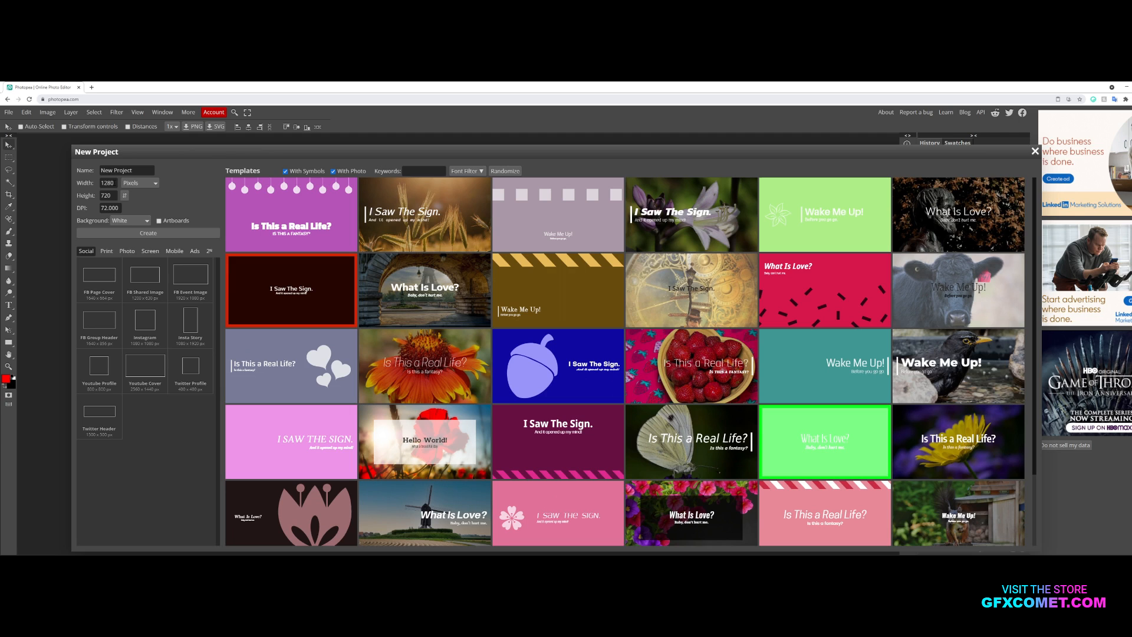
{"action": "type", "text": "3000"}
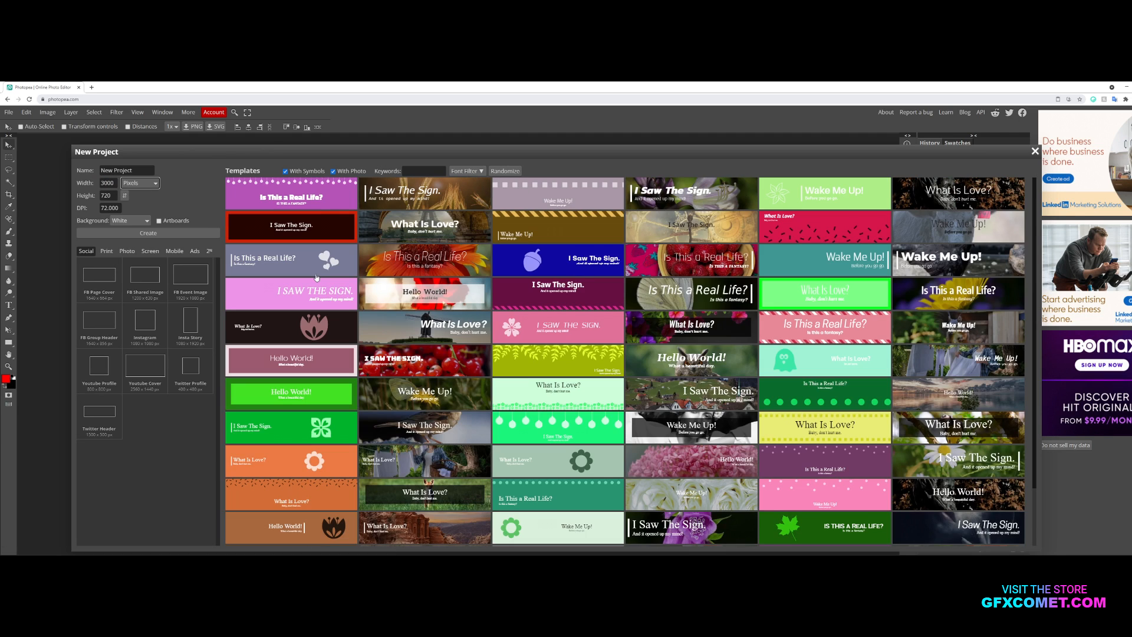
{"action": "key", "text": "Tab"}
{"action": "key", "text": "Tab"}
{"action": "type", "text": "1950"}
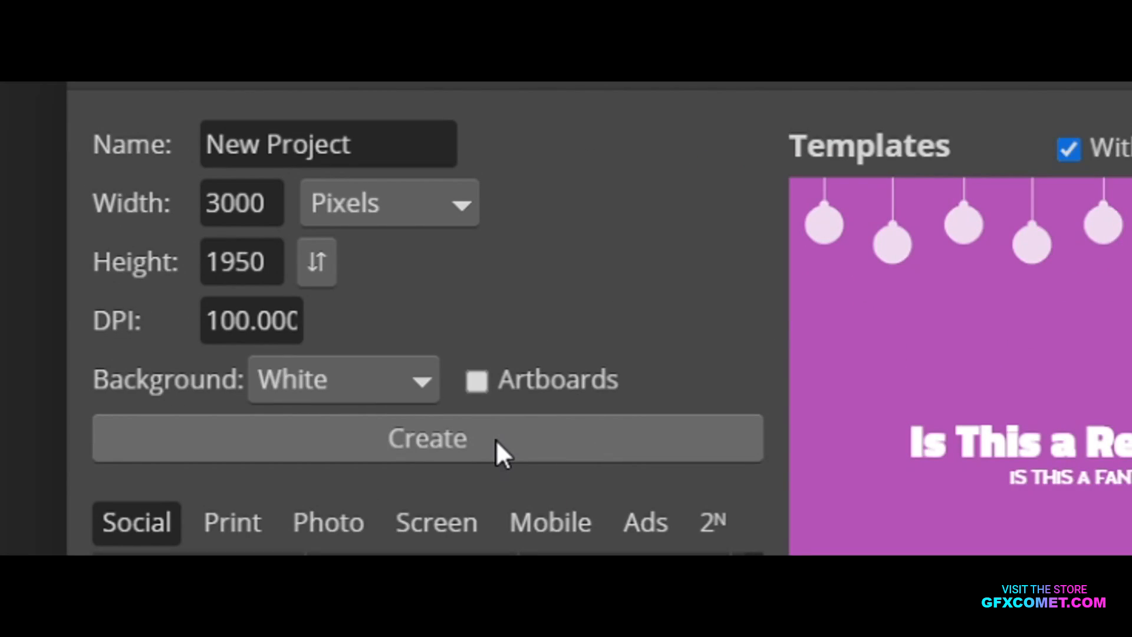
{"action": "left_click", "coordinate": [496, 440]}
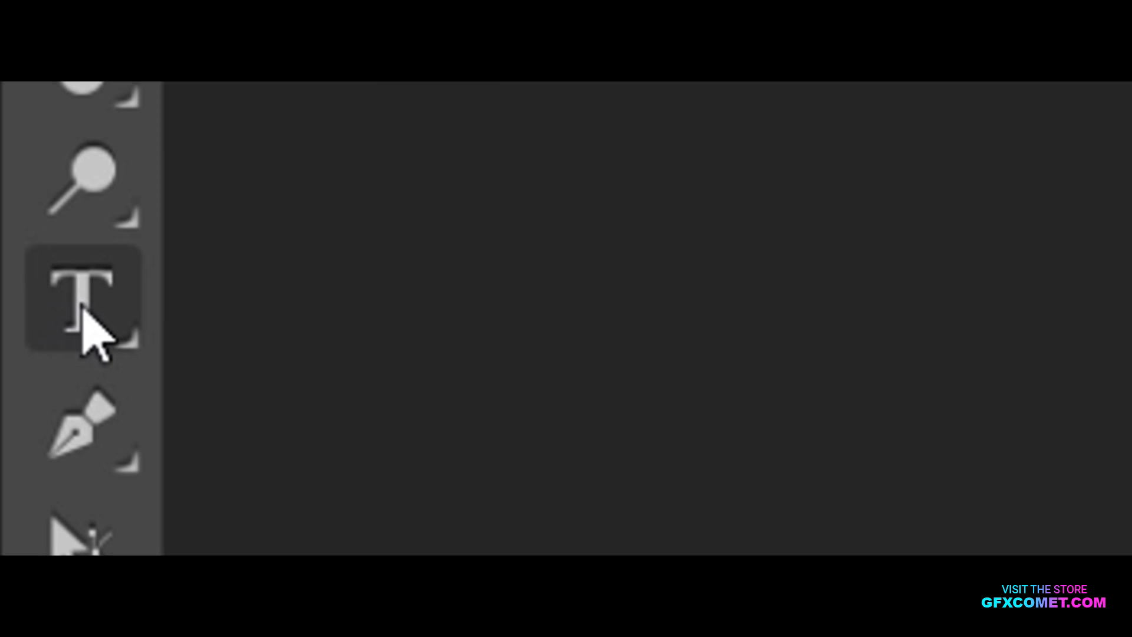
- Add the text SWORD near the middle of the canvas and set its font size to 150 px
{"action": "left_click", "coordinate": [9, 305]}
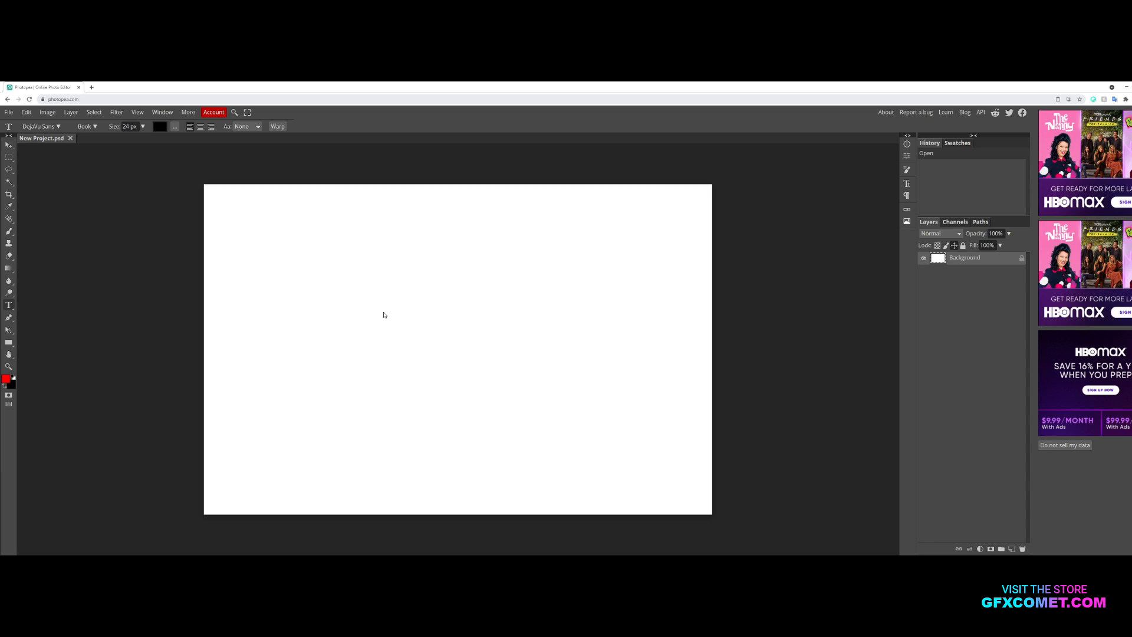
{"action": "left_click", "coordinate": [384, 315]}
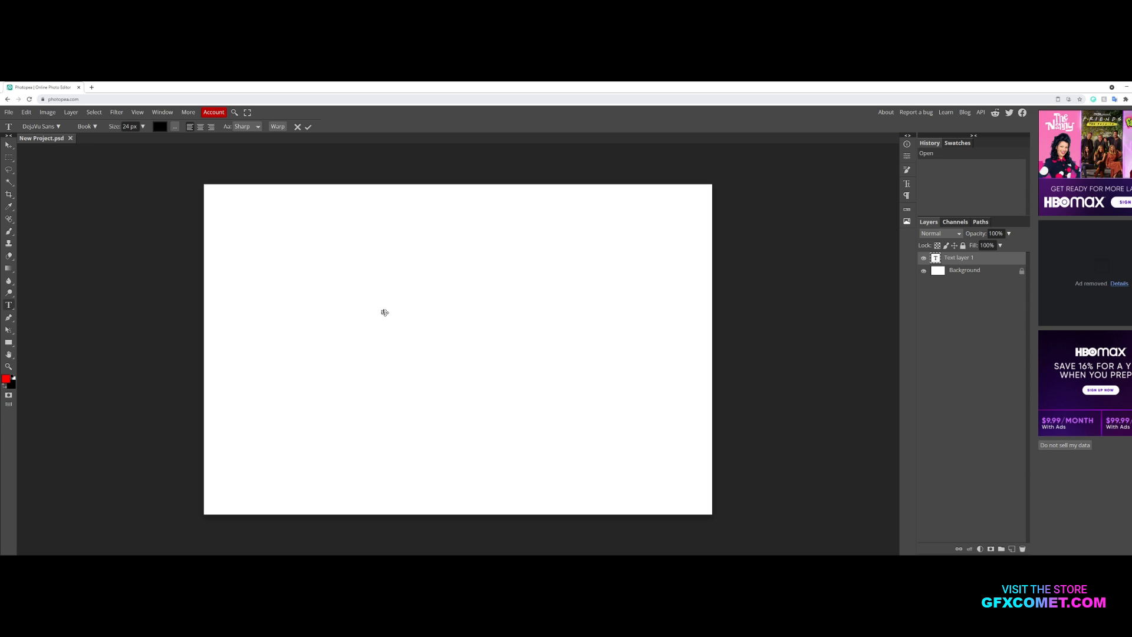
{"action": "type", "text": "SWORD"}
{"action": "key", "text": "ctrl+a"}
{"action": "left_click", "coordinate": [143, 127]}
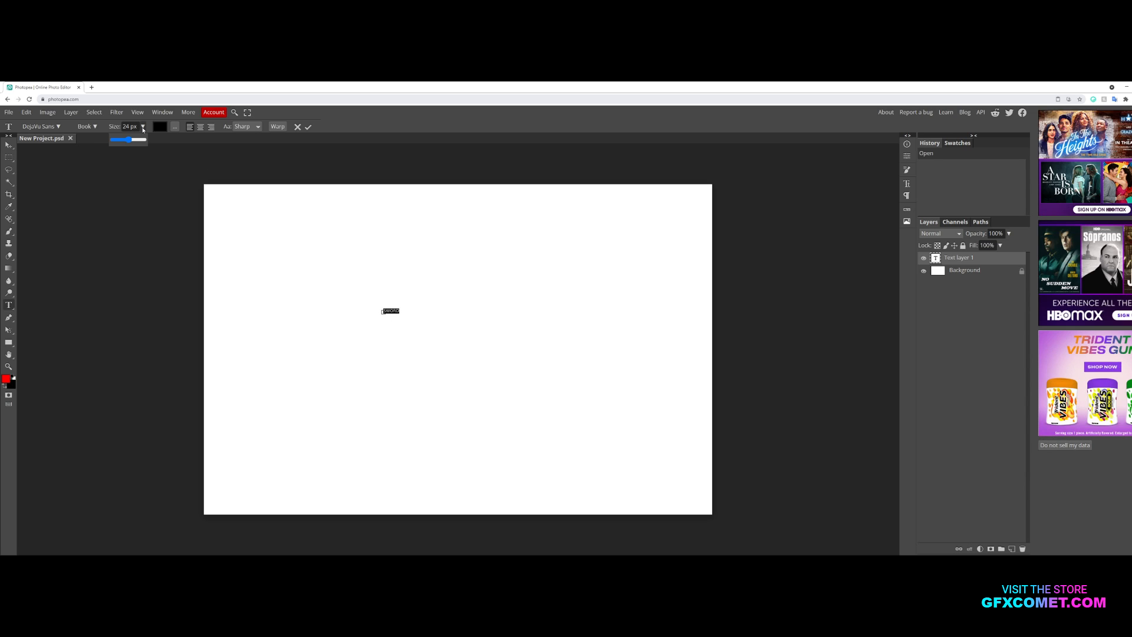
{"action": "left_click_drag", "start_coordinate": [129, 139], "coordinate": [160, 138]}
- Scale the SWORD text proportionally to about 315% and move it to the center of the canvas
{"action": "left_click", "coordinate": [8, 144]}
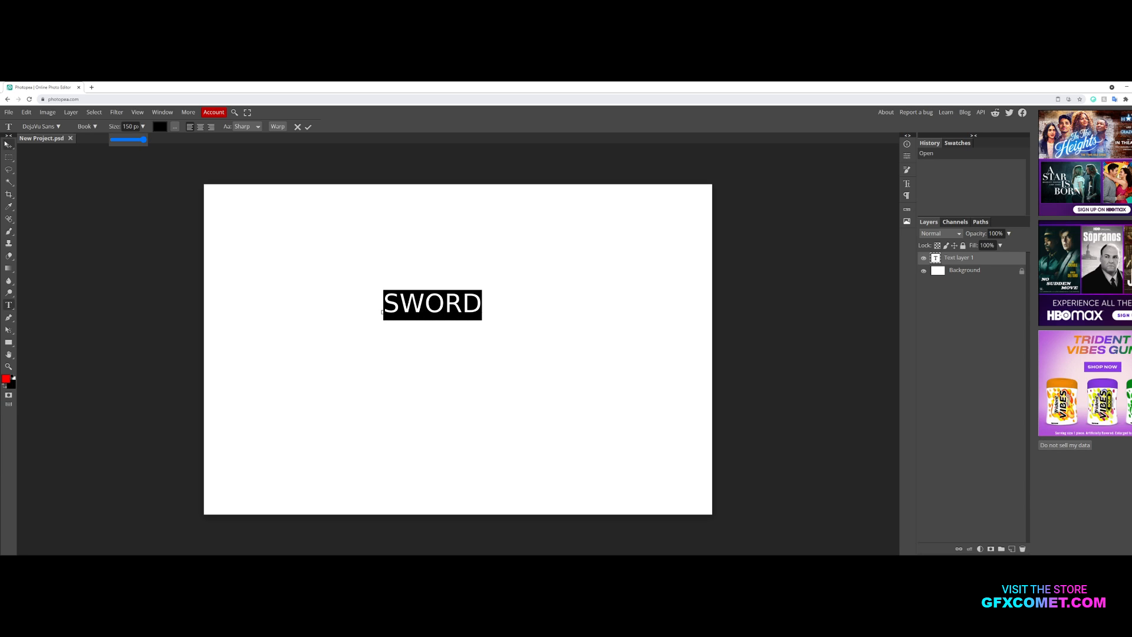
{"action": "left_click_drag", "start_coordinate": [454, 305], "coordinate": [466, 325]}
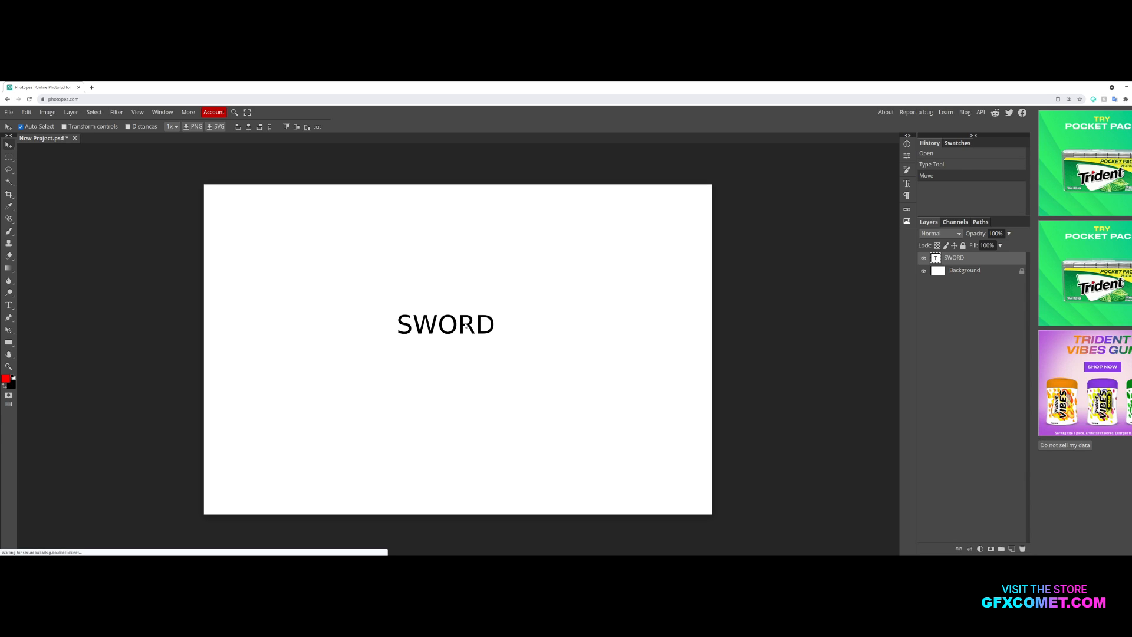
{"action": "key", "text": "ctrl+alt+t"}
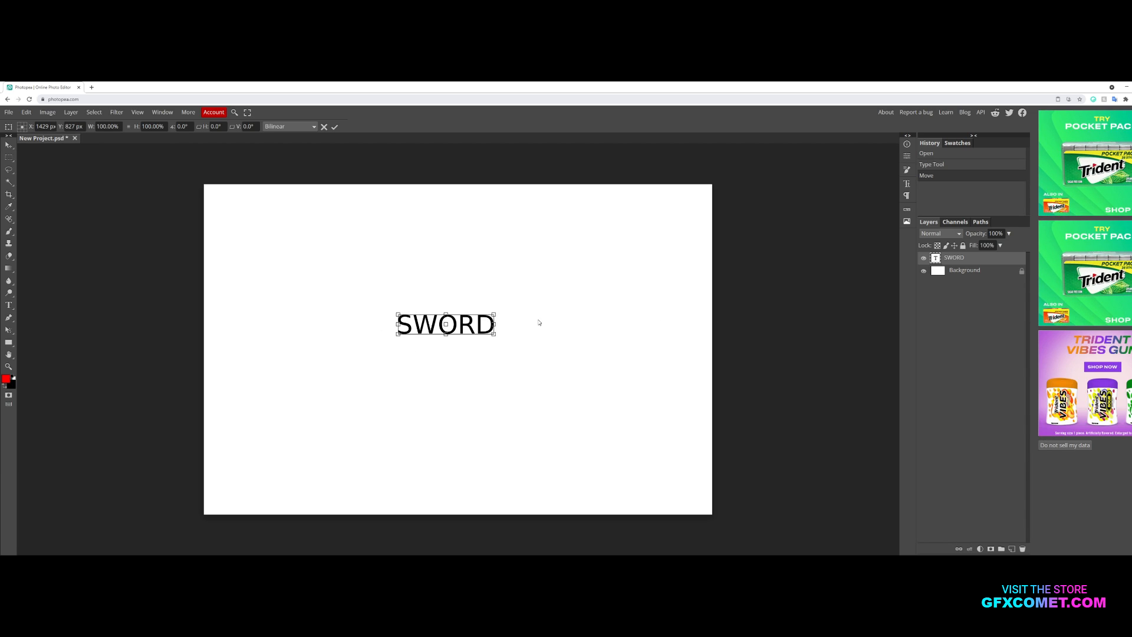
{"action": "left_click_drag", "start_coordinate": [494, 314], "coordinate": [597, 293]}
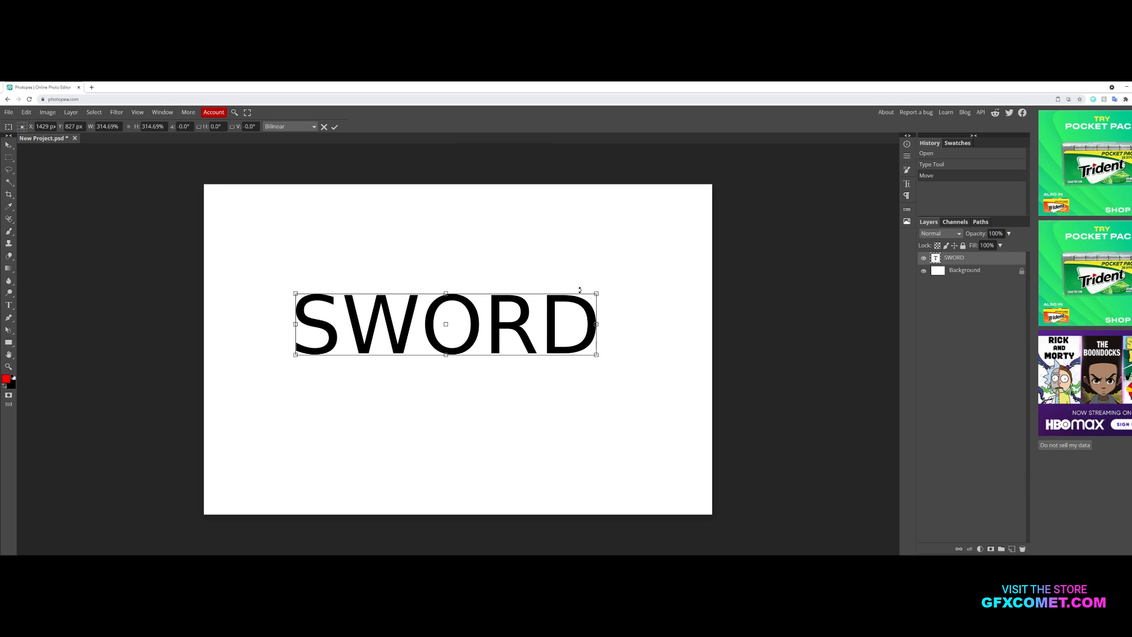
{"action": "key", "text": "Return"}
{"action": "left_click_drag", "start_coordinate": [523, 324], "coordinate": [532, 349]}
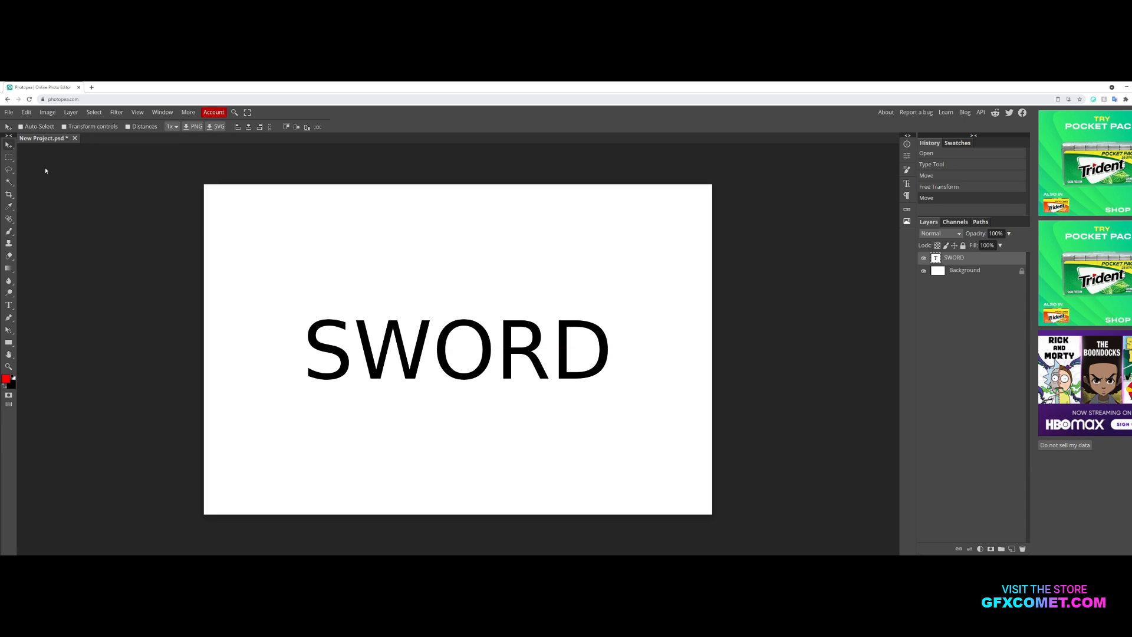
- Change the font of the SWORD text to Flavors and recenter the text horizontally on the canvas
{"action": "left_click", "coordinate": [9, 304]}
{"action": "double_click", "coordinate": [497, 359]}
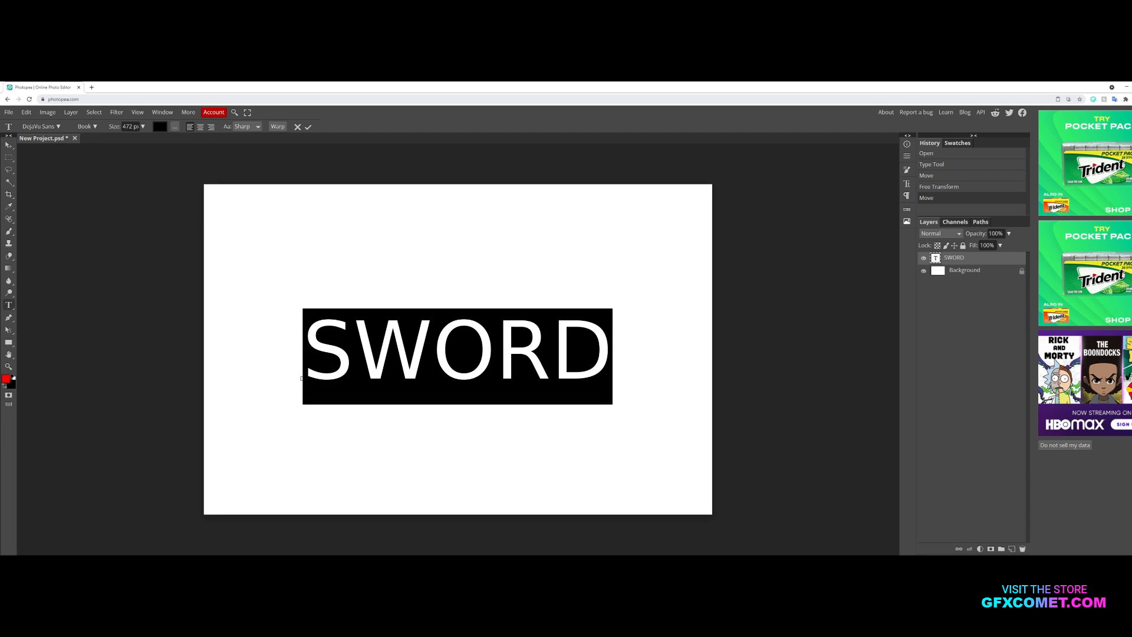
{"action": "left_click", "coordinate": [42, 127]}
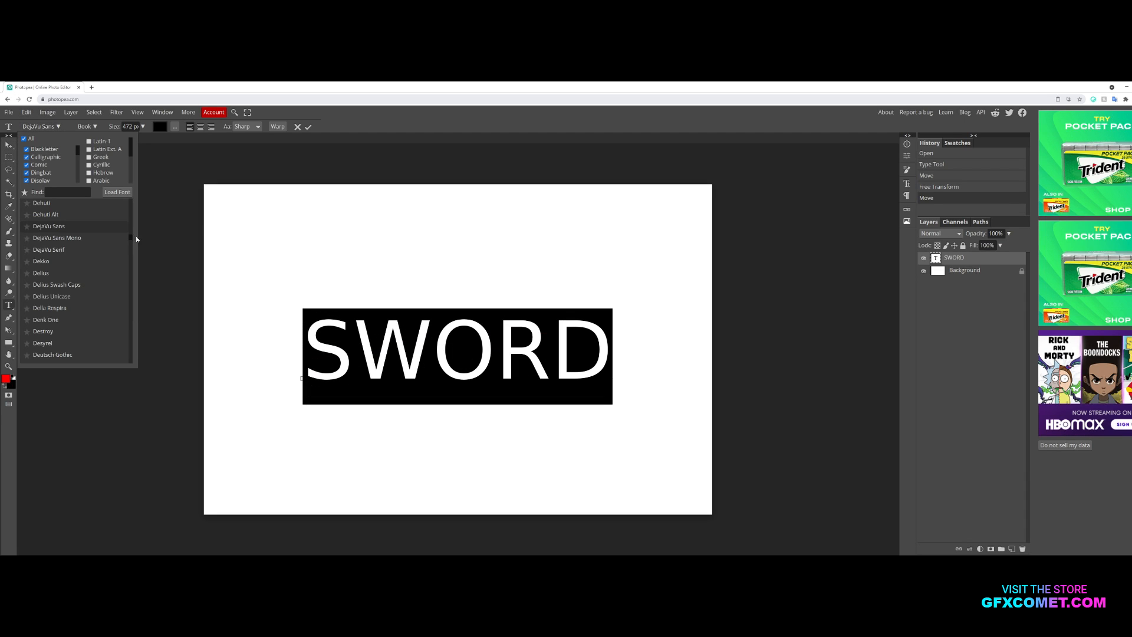
{"action": "scroll", "coordinate": [110, 310], "scroll_direction": "down", "scroll_amount": 5}
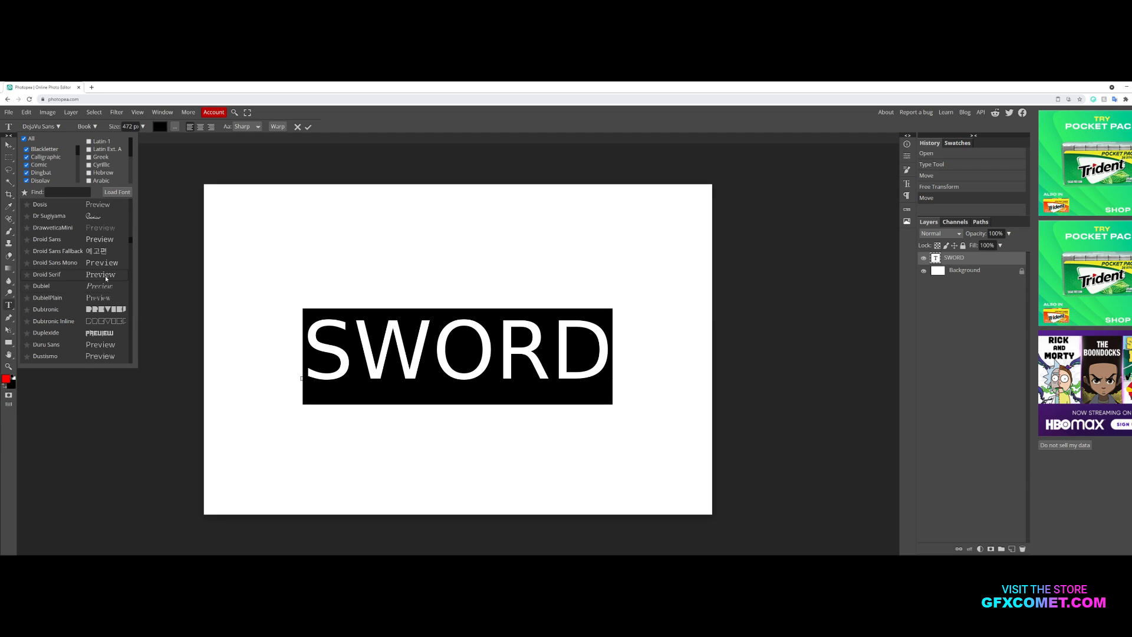
{"action": "left_click_drag", "start_coordinate": [131, 242], "coordinate": [132, 249]}
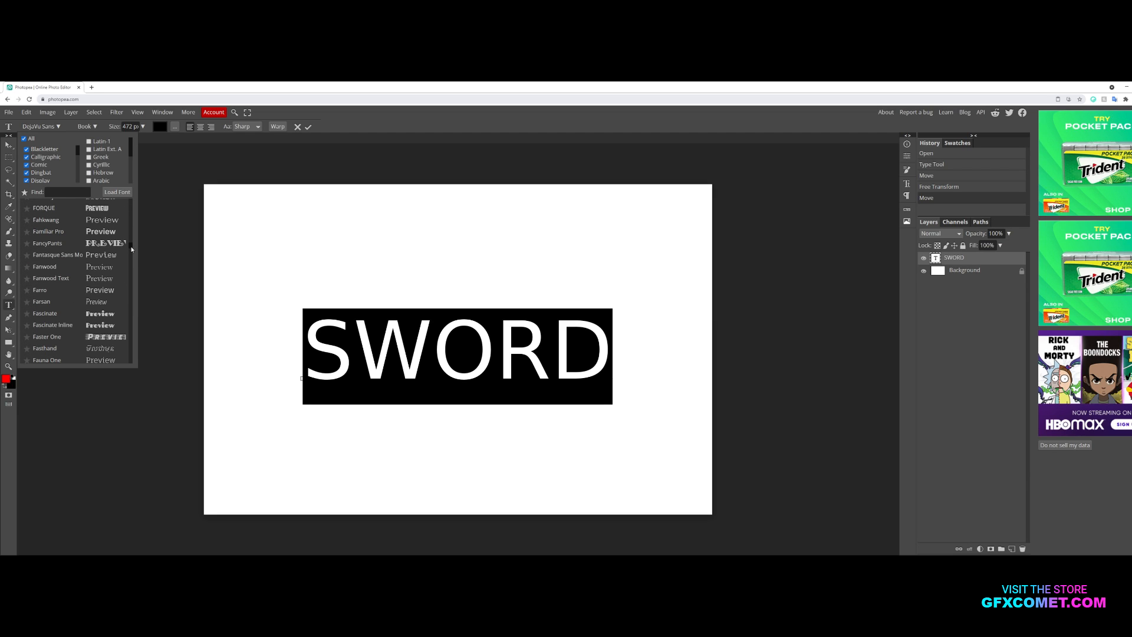
{"action": "scroll", "coordinate": [133, 249], "scroll_direction": "down", "scroll_amount": 5}
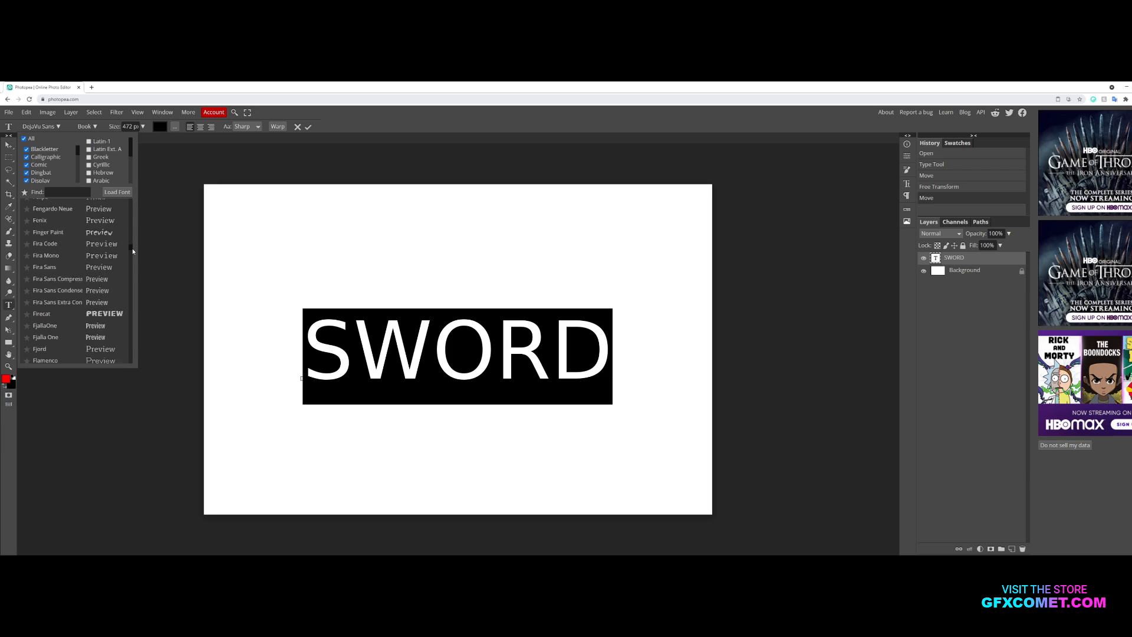
{"action": "left_click", "coordinate": [94, 327]}
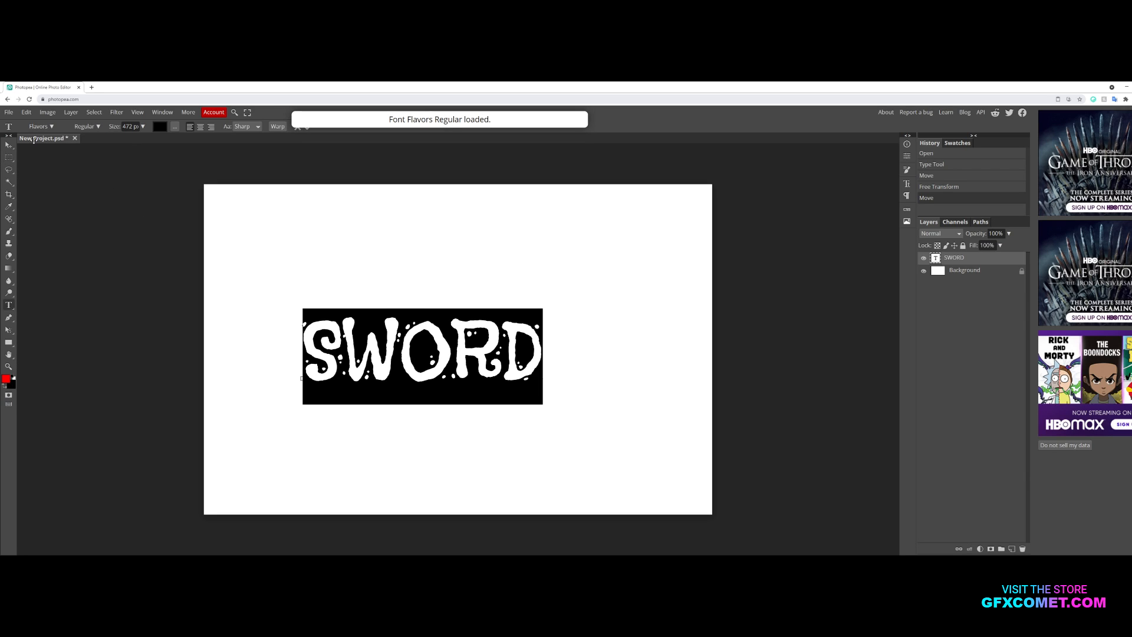
{"action": "left_click", "coordinate": [7, 148]}
{"action": "left_click_drag", "start_coordinate": [484, 332], "coordinate": [525, 336]}
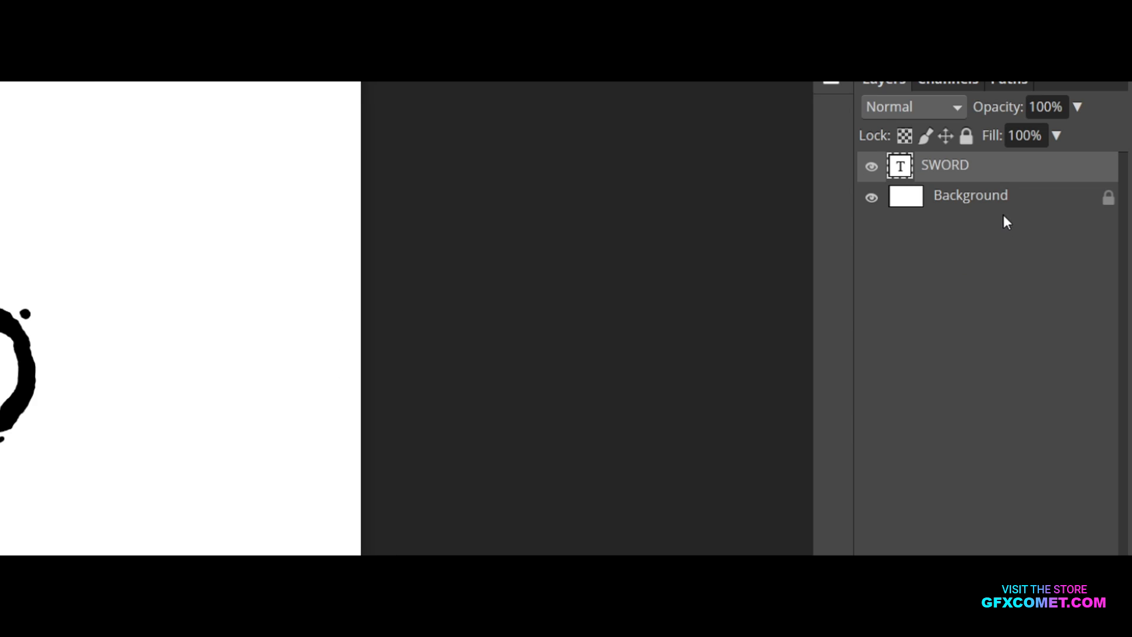
- Add a Gradient Overlay effect to the SWORD text layer
{"action": "right_click", "coordinate": [974, 260]}
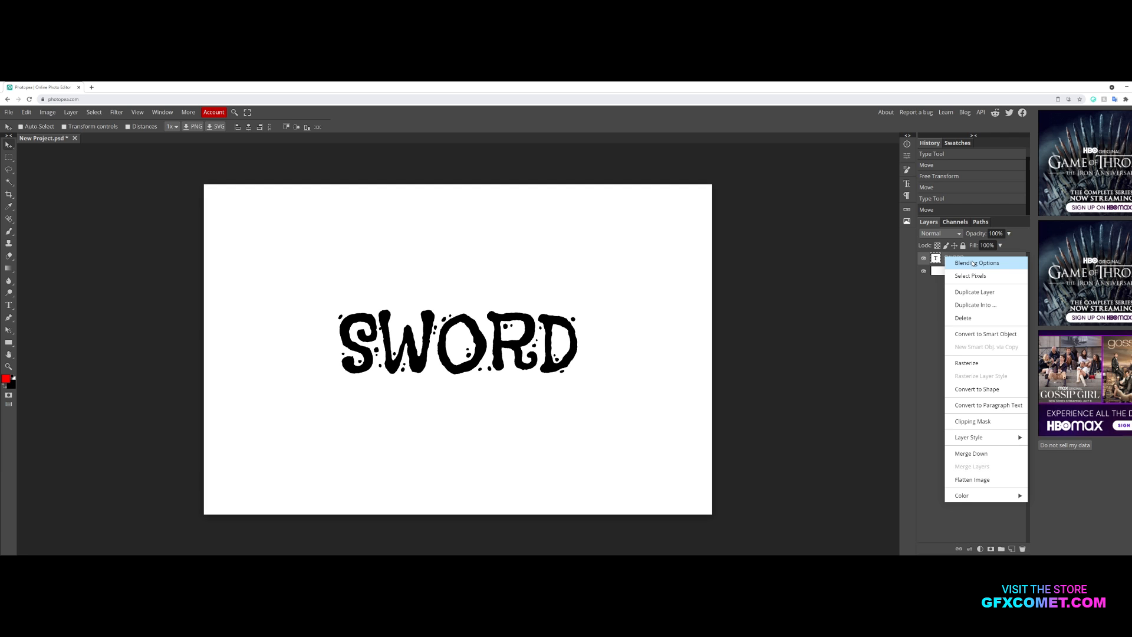
{"action": "left_click", "coordinate": [997, 178]}
{"action": "left_click_drag", "start_coordinate": [201, 174], "coordinate": [767, 172]}
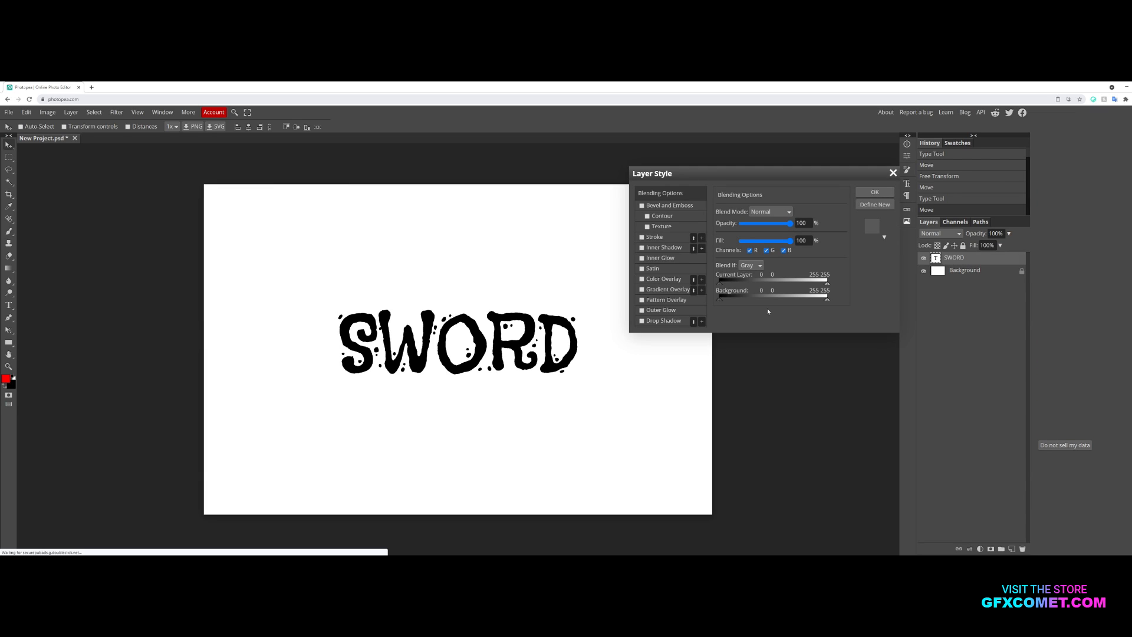
{"action": "left_click", "coordinate": [678, 290]}
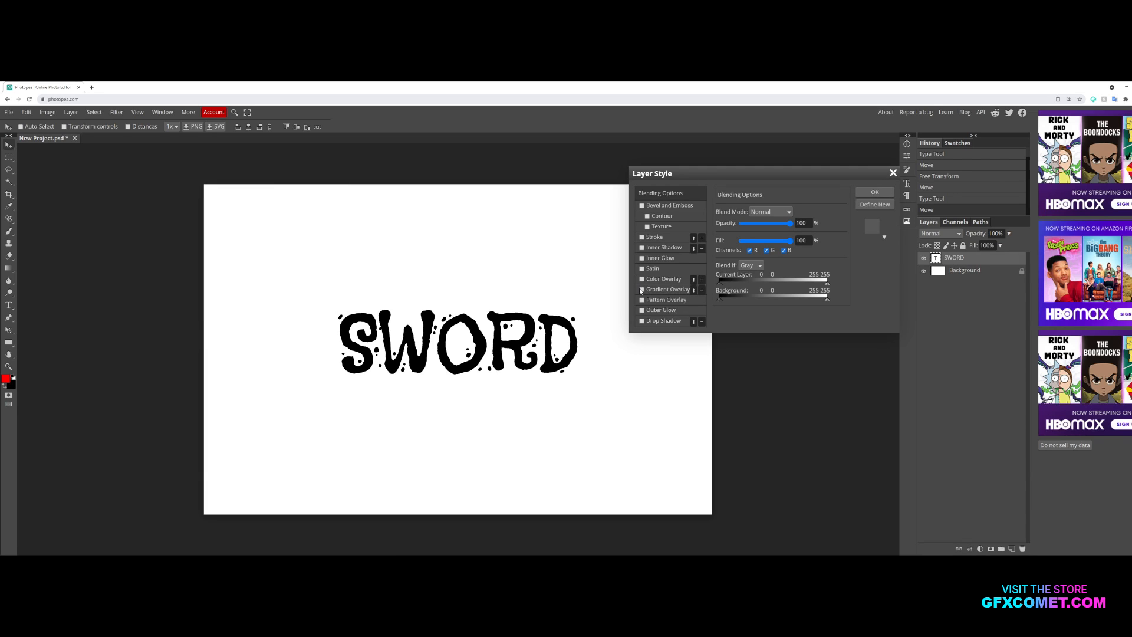
{"action": "left_click", "coordinate": [678, 289]}
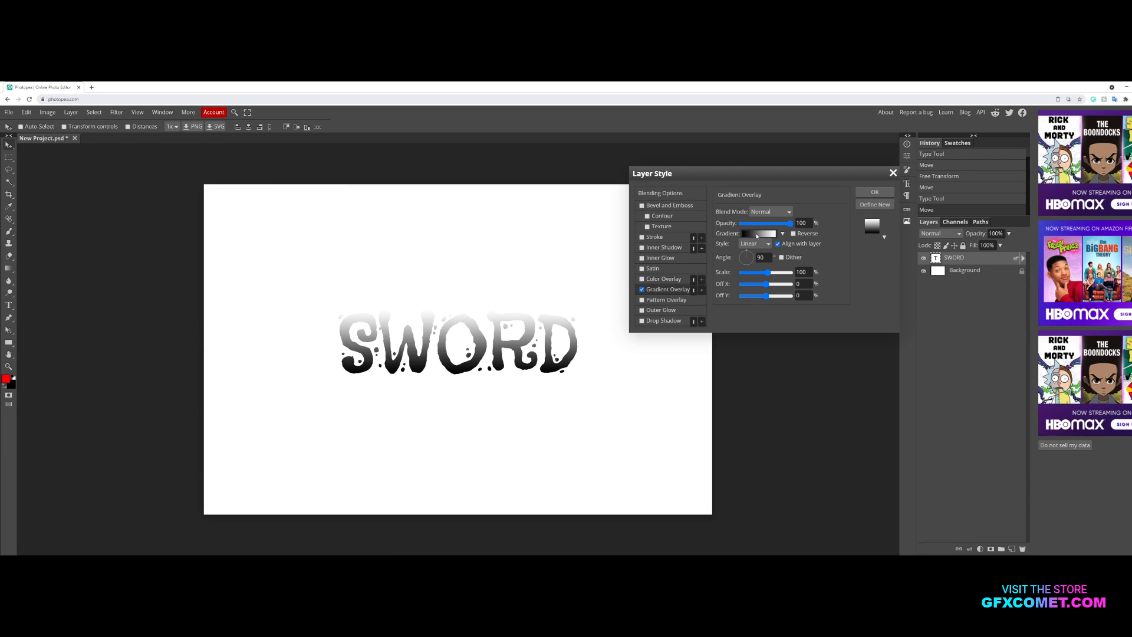
- Set the starting color stop of the overlay gradient to the blue 1490c7
{"action": "left_click", "coordinate": [758, 234]}
{"action": "left_click_drag", "start_coordinate": [213, 240], "coordinate": [717, 210]}
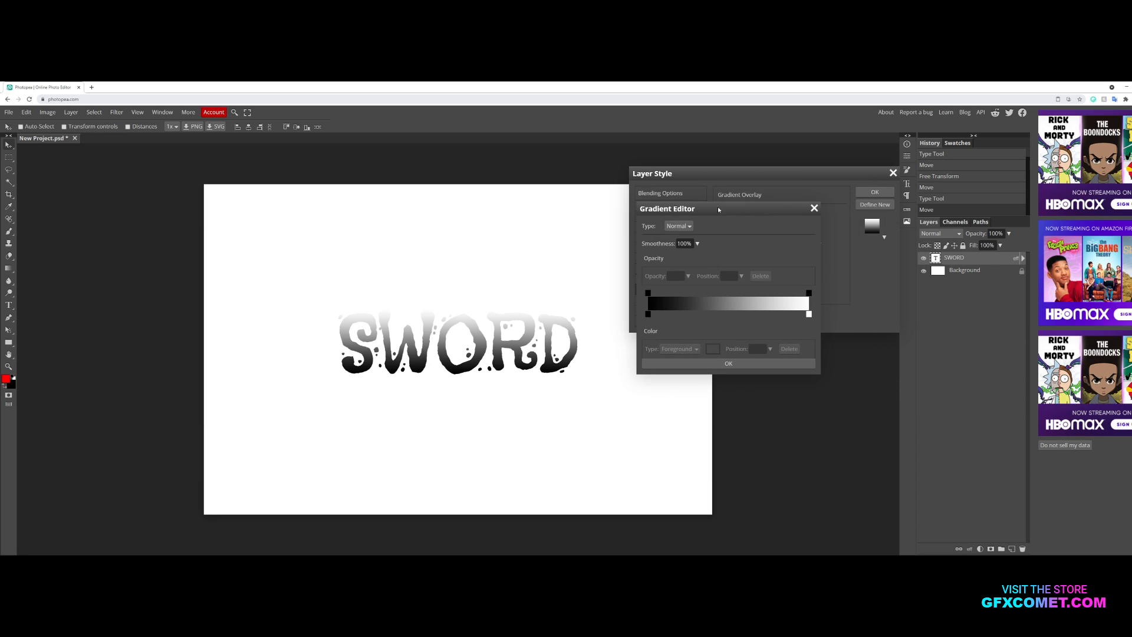
{"action": "left_click", "coordinate": [643, 314]}
{"action": "left_click", "coordinate": [708, 349]}
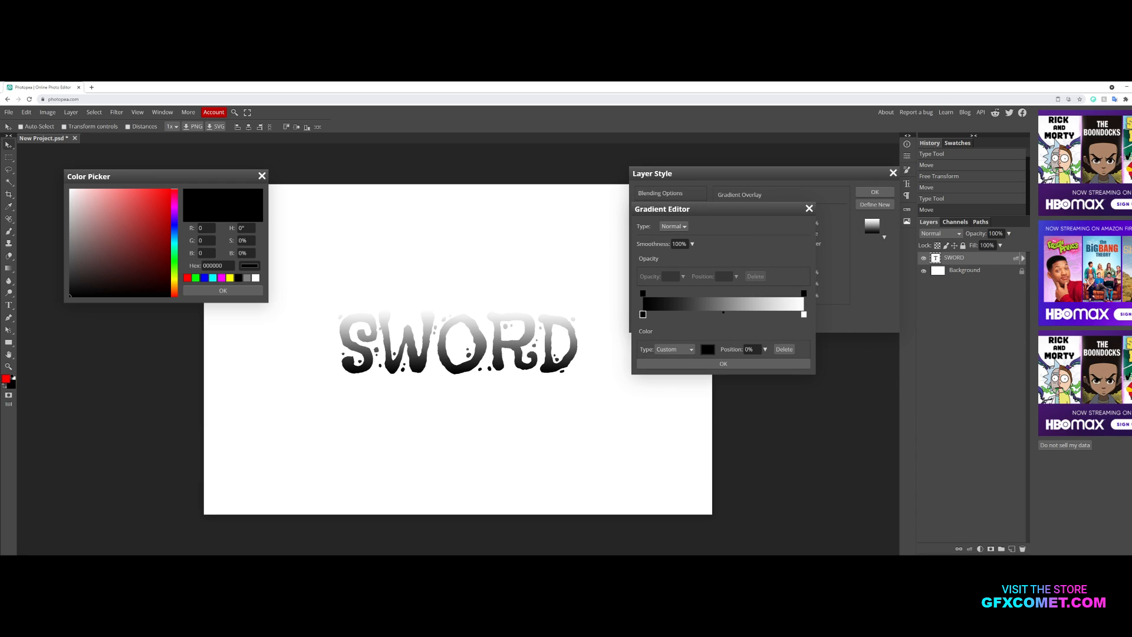
{"action": "left_click_drag", "start_coordinate": [560, 216], "coordinate": [798, 250]}
{"action": "left_click", "coordinate": [795, 299]}
{"action": "left_click", "coordinate": [784, 277]}
{"action": "left_click", "coordinate": [805, 313]}
{"action": "left_click", "coordinate": [788, 281]}
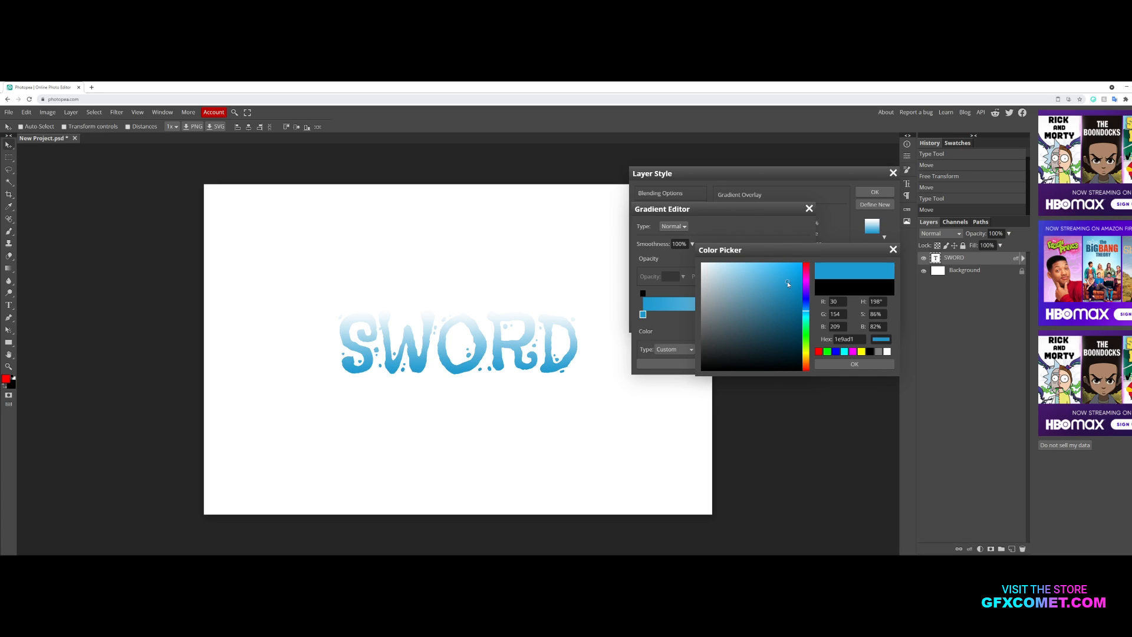
{"action": "left_click", "coordinate": [800, 287]}
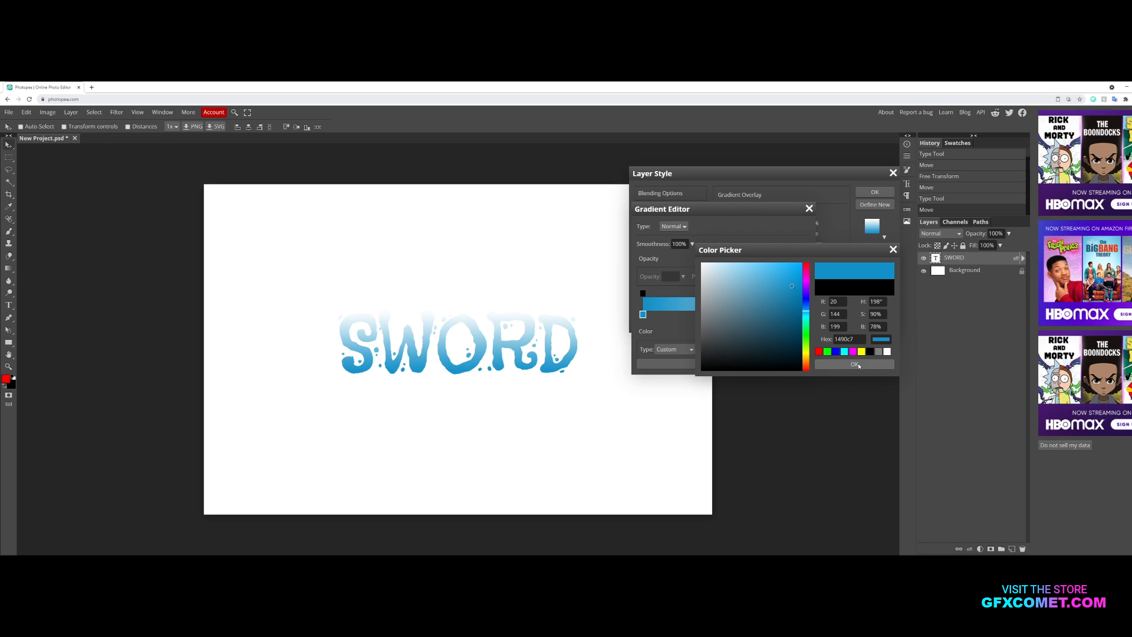
{"action": "left_click", "coordinate": [855, 364]}
- Set the gradient's white end stop to a light blue and apply the layer style to the SWORD text
{"action": "left_click", "coordinate": [804, 314]}
{"action": "double_click", "coordinate": [804, 314]}
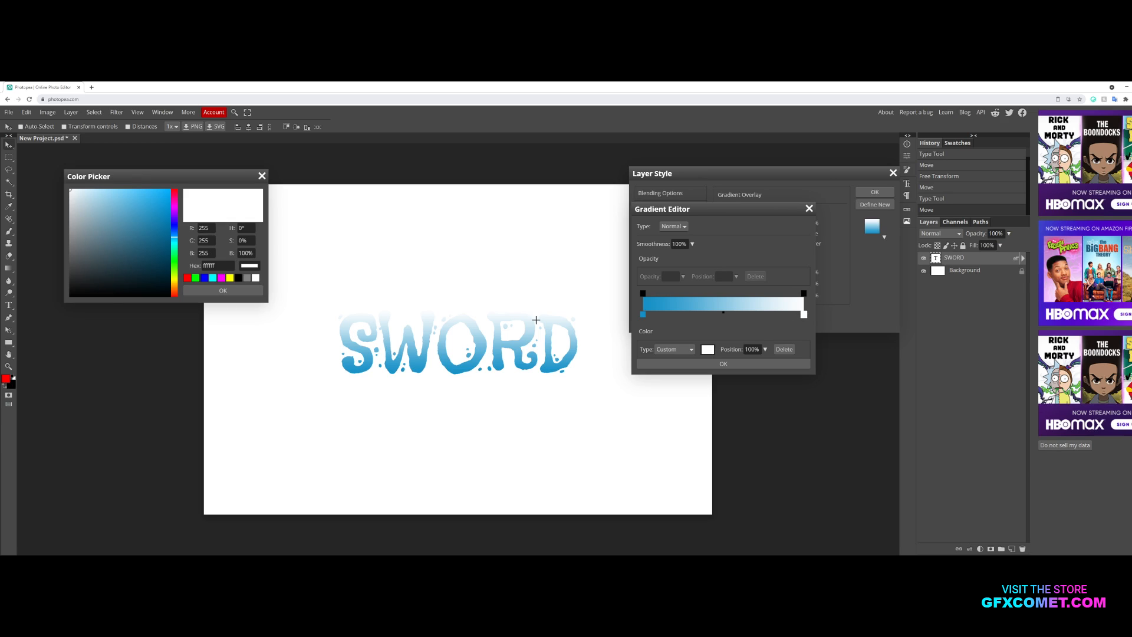
{"action": "left_click_drag", "start_coordinate": [208, 176], "coordinate": [770, 323]}
{"action": "left_click", "coordinate": [826, 423]}
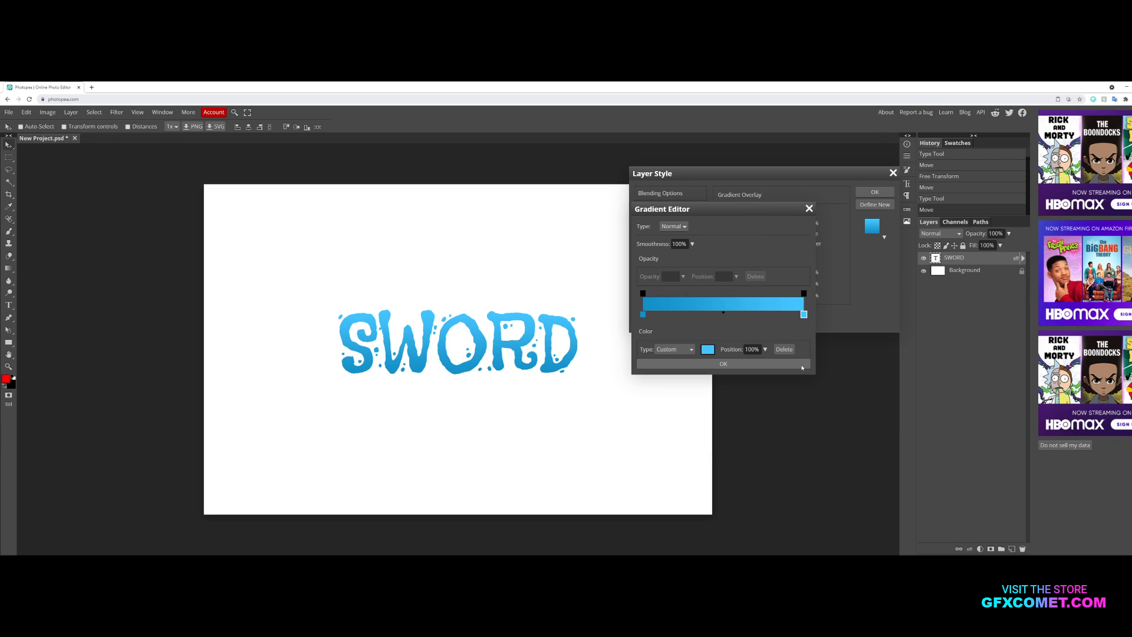
{"action": "left_click", "coordinate": [725, 364]}
{"action": "left_click", "coordinate": [875, 192]}
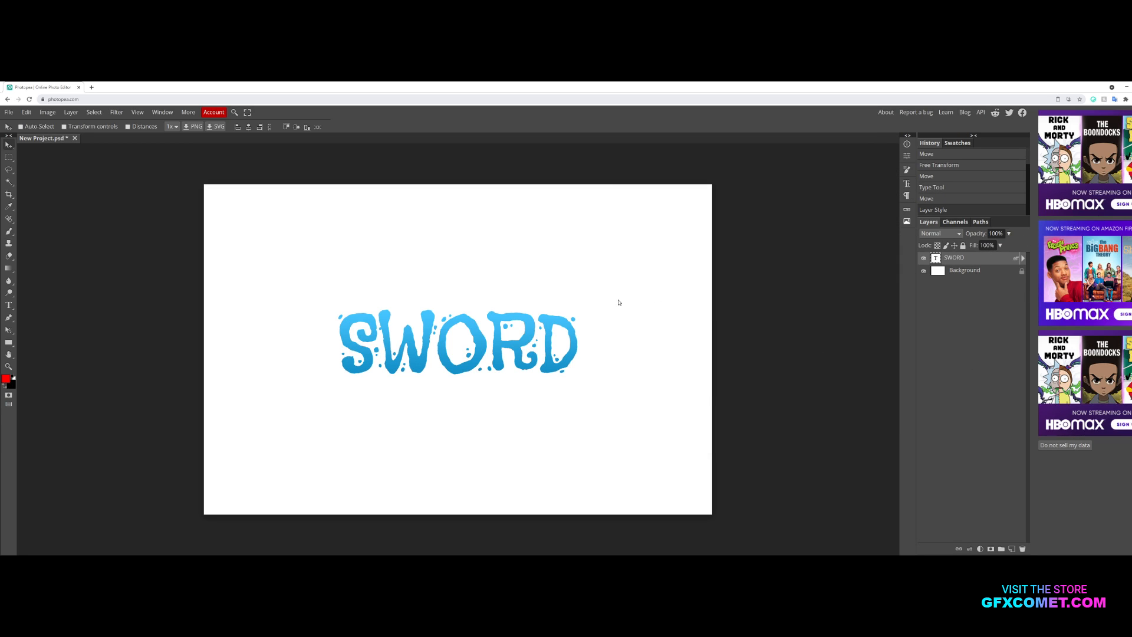
{"action": "key", "text": "ctrl+t"}
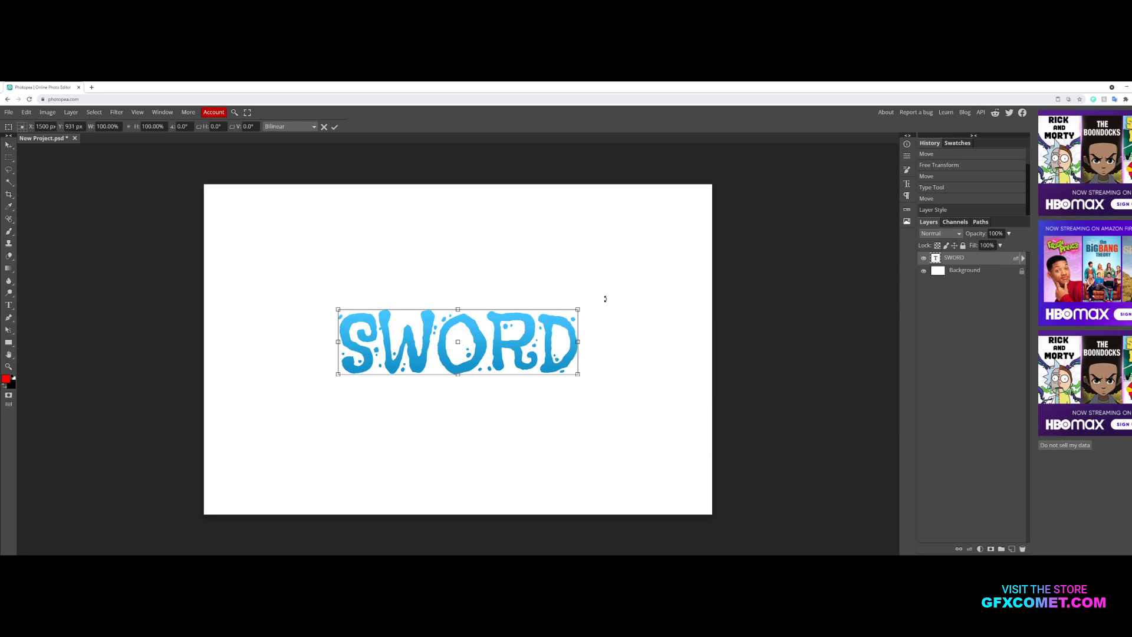
{"action": "right_click", "coordinate": [513, 344]}
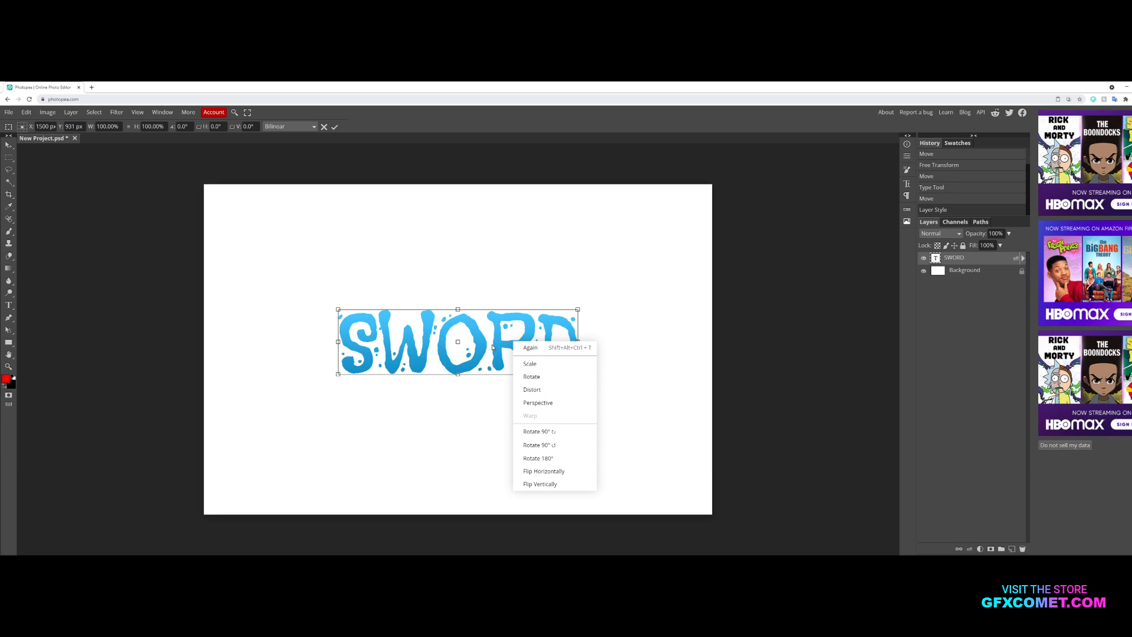
{"action": "left_click", "coordinate": [492, 342]}
{"action": "key", "text": "Return"}
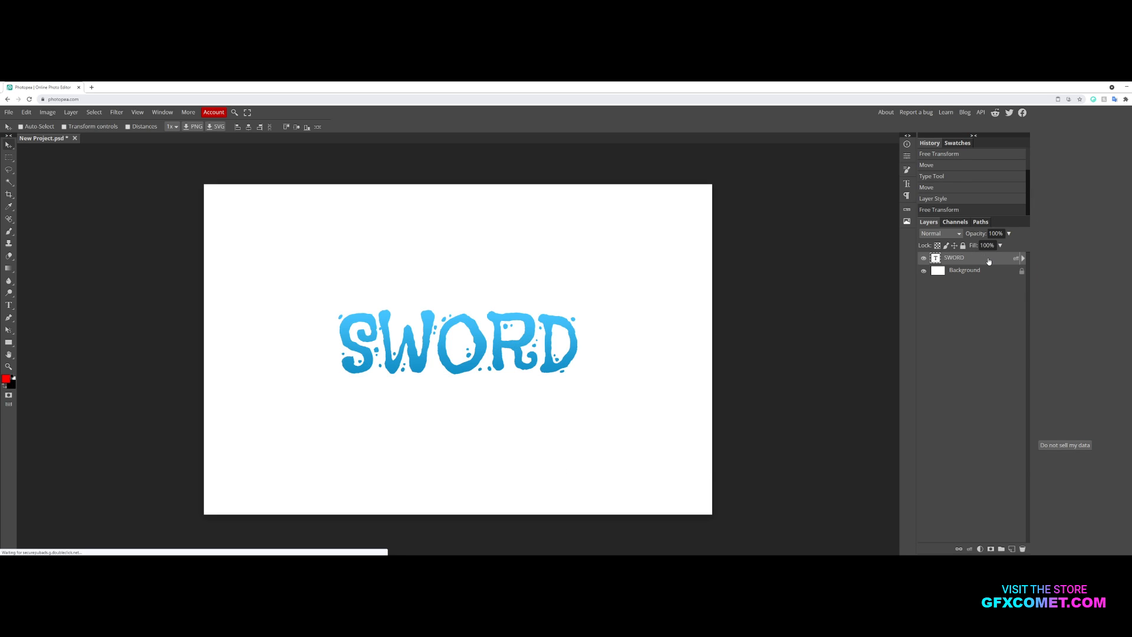
- Rasterize the SWORD layer's style and apply a warp with the Arc style to the text
{"action": "right_click", "coordinate": [948, 258]}
{"action": "left_click", "coordinate": [985, 378]}
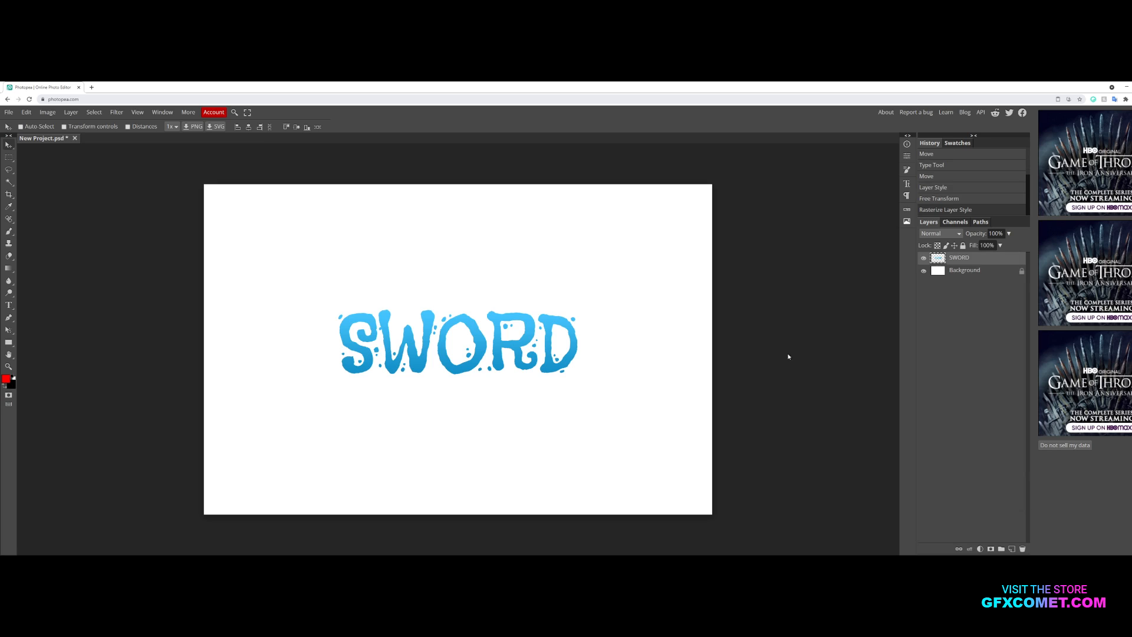
{"action": "key", "text": "ctrl+t"}
{"action": "right_click", "coordinate": [557, 351]}
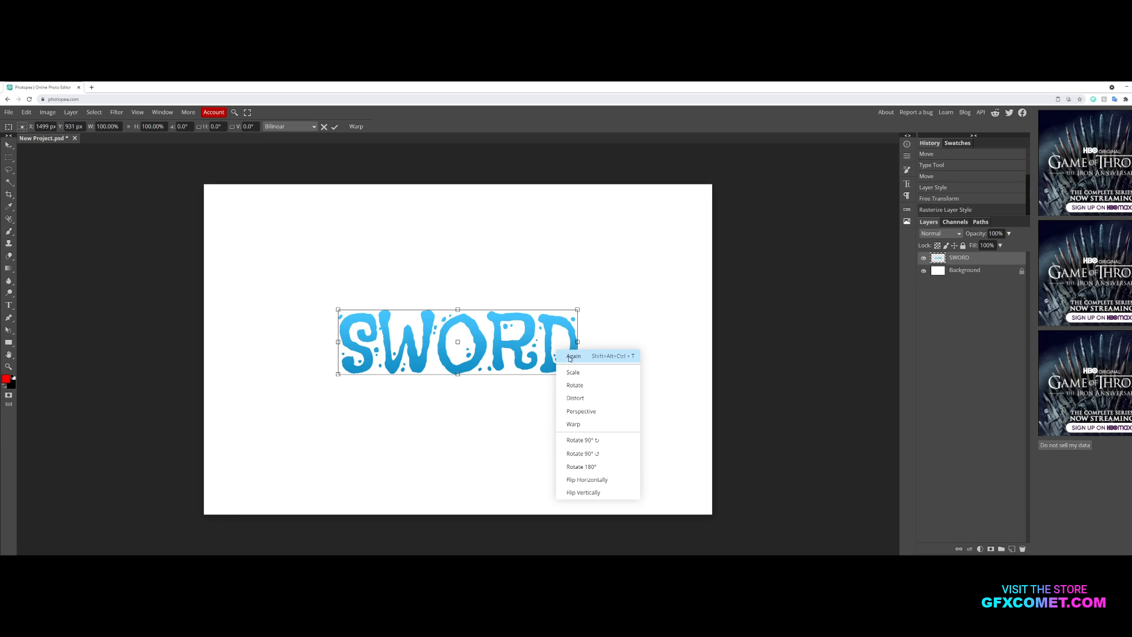
{"action": "left_click", "coordinate": [590, 420]}
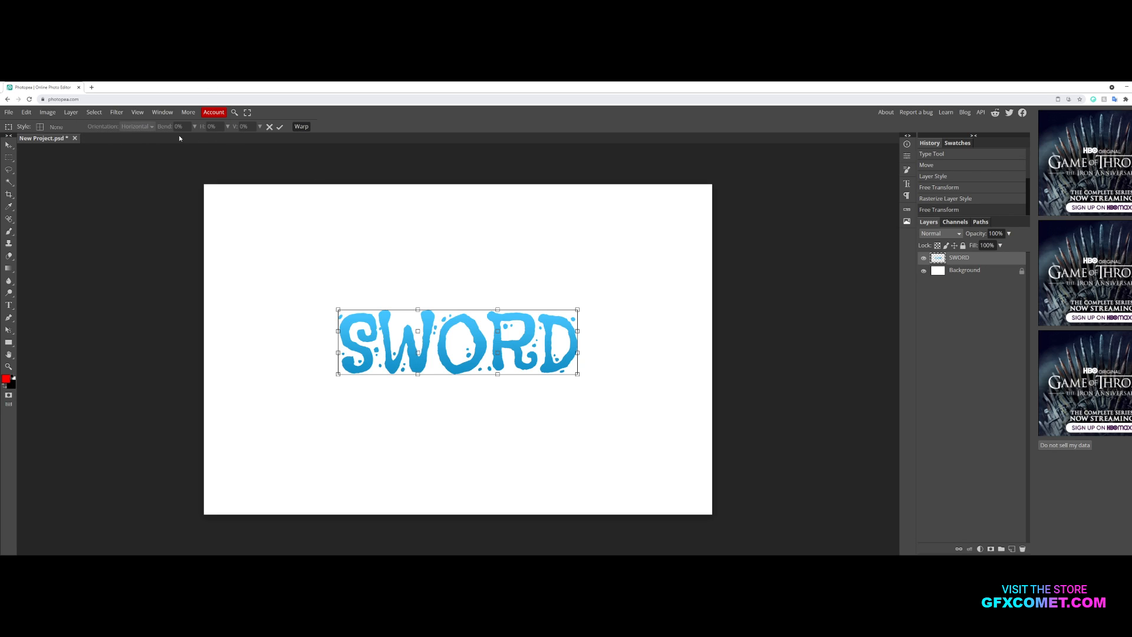
{"action": "right_click", "coordinate": [479, 329]}
{"action": "left_click", "coordinate": [47, 126]}
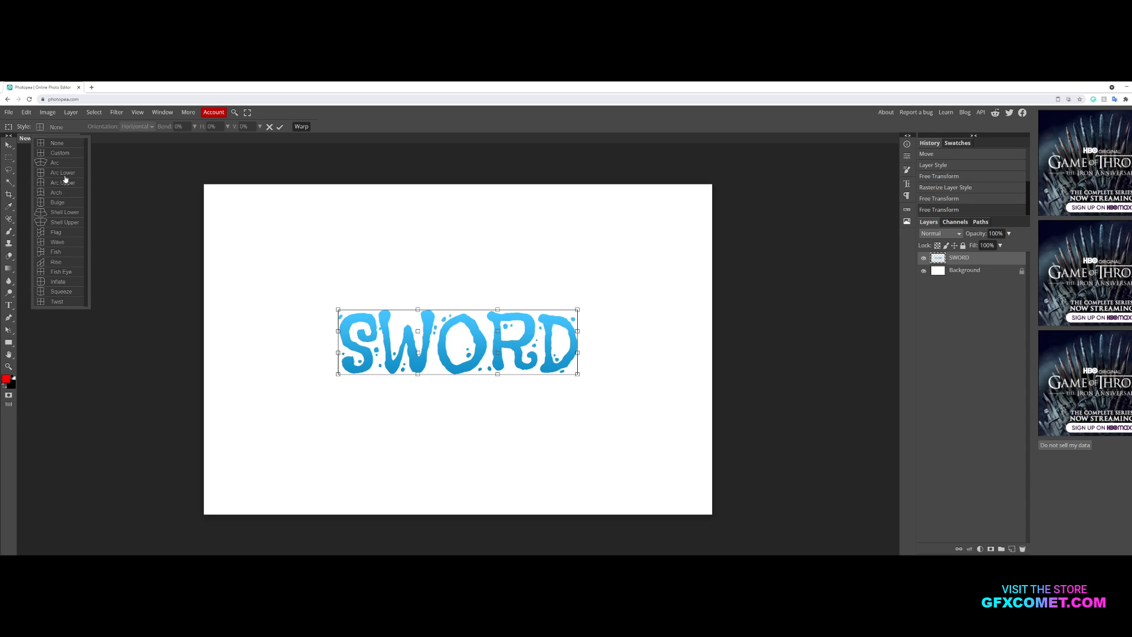
{"action": "left_click", "coordinate": [58, 167]}
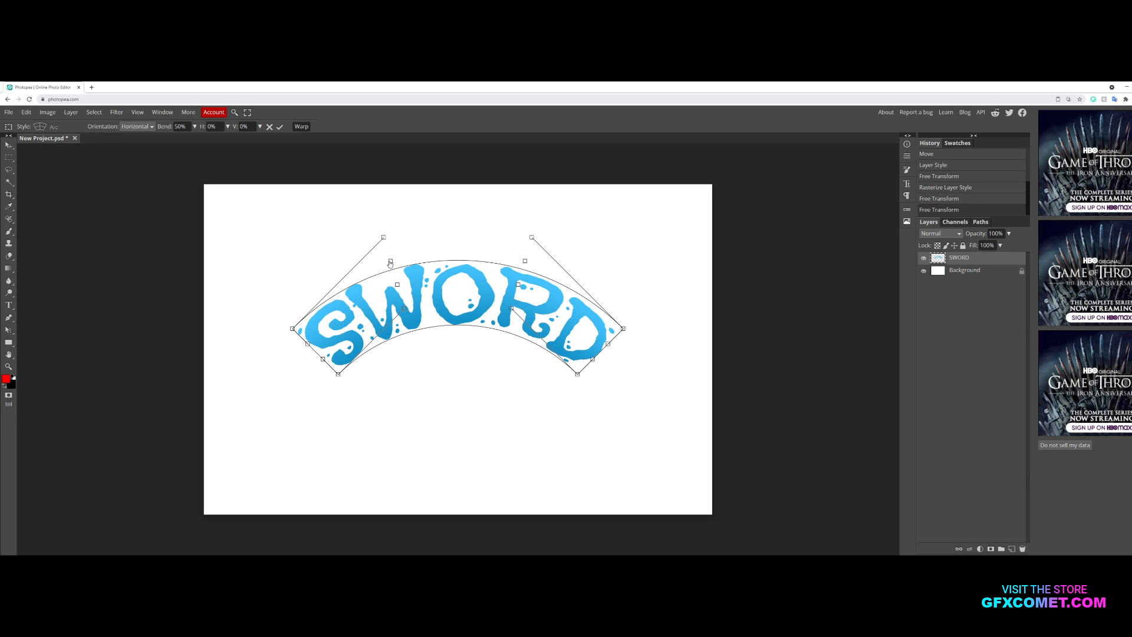
- Reduce the arc warp on SWORD to a slight bend and reposition the text around the canvas centre
{"action": "left_click_drag", "start_coordinate": [391, 261], "coordinate": [393, 273]}
{"action": "left_click_drag", "start_coordinate": [167, 127], "coordinate": [158, 130]}
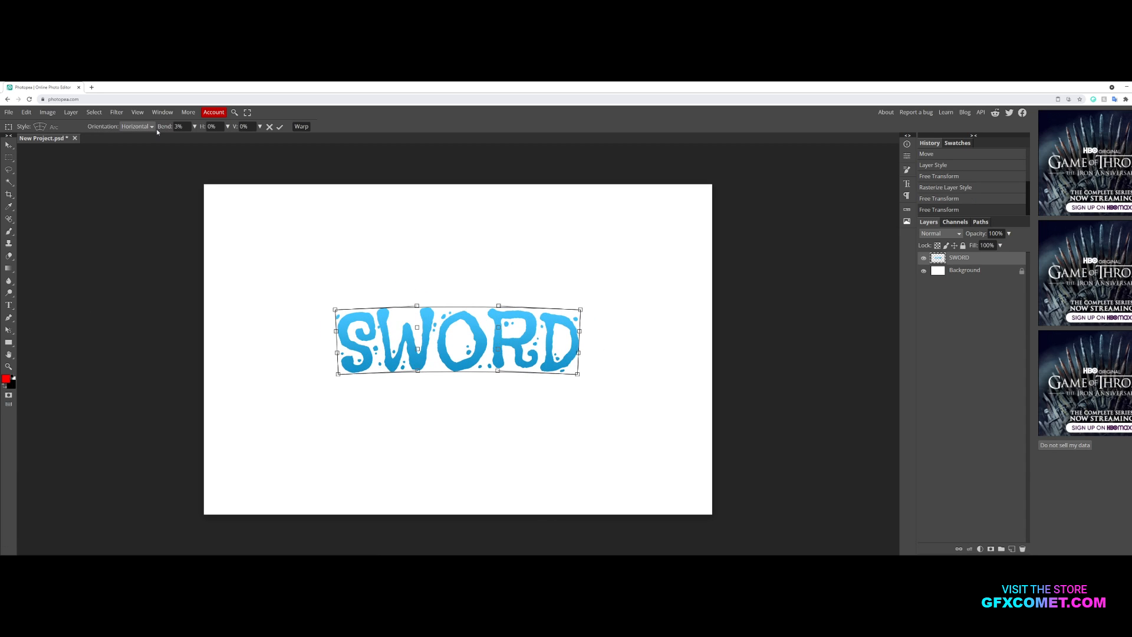
{"action": "key", "text": "Return"}
{"action": "left_click_drag", "start_coordinate": [536, 339], "coordinate": [538, 329]}
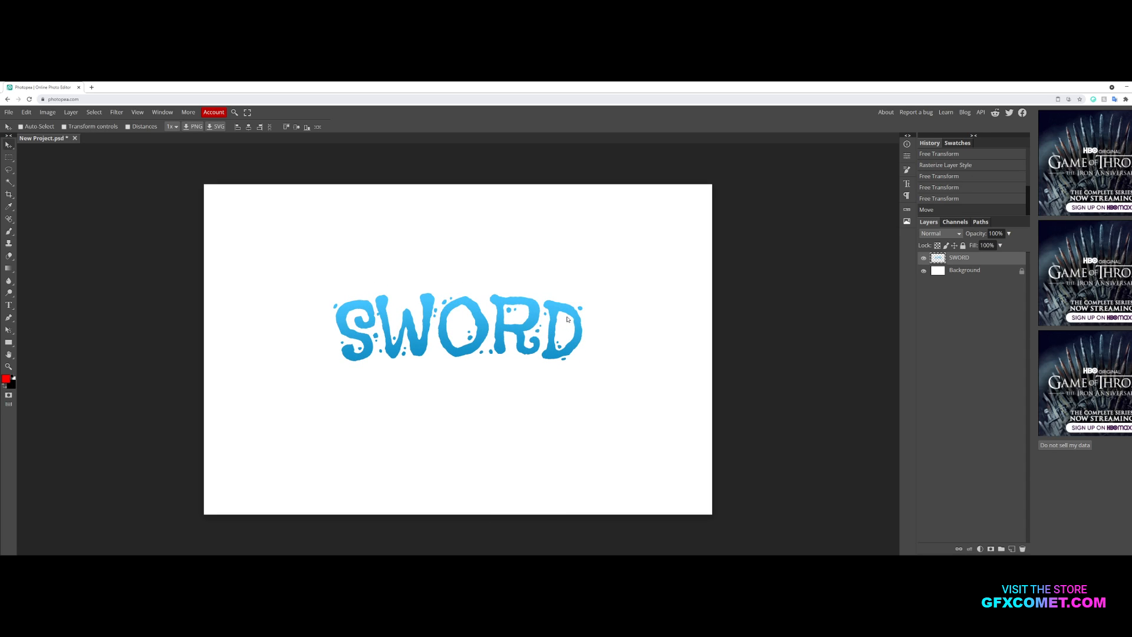
{"action": "left_click_drag", "start_coordinate": [570, 320], "coordinate": [562, 340]}
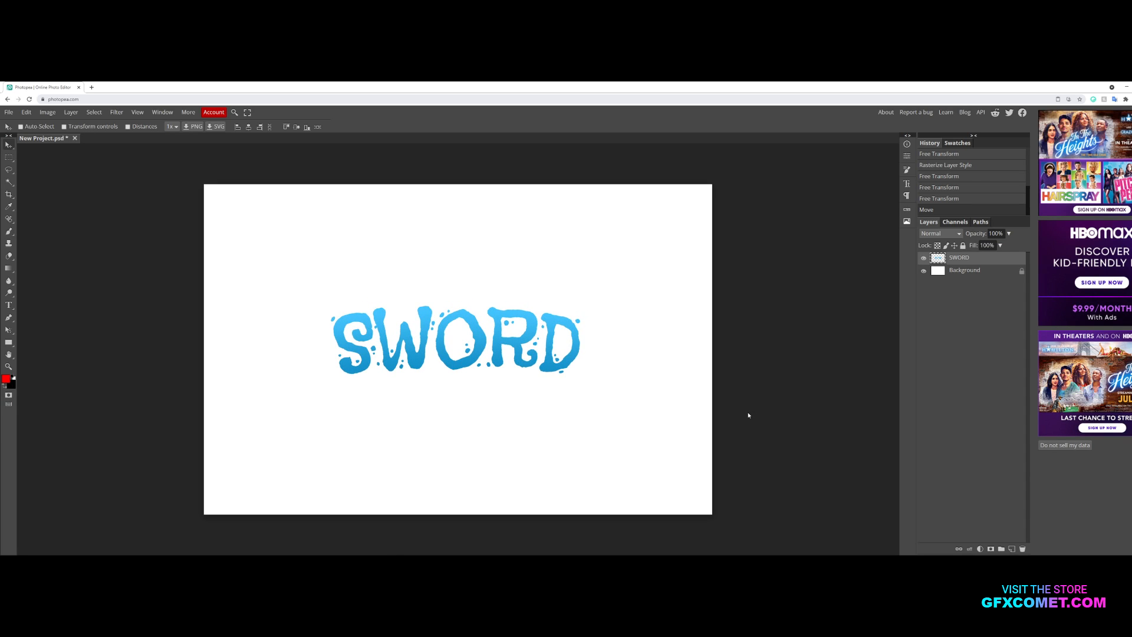
- Add a new empty layer above SWORD and clip it to the text
{"action": "key", "text": "ctrl+plus"}
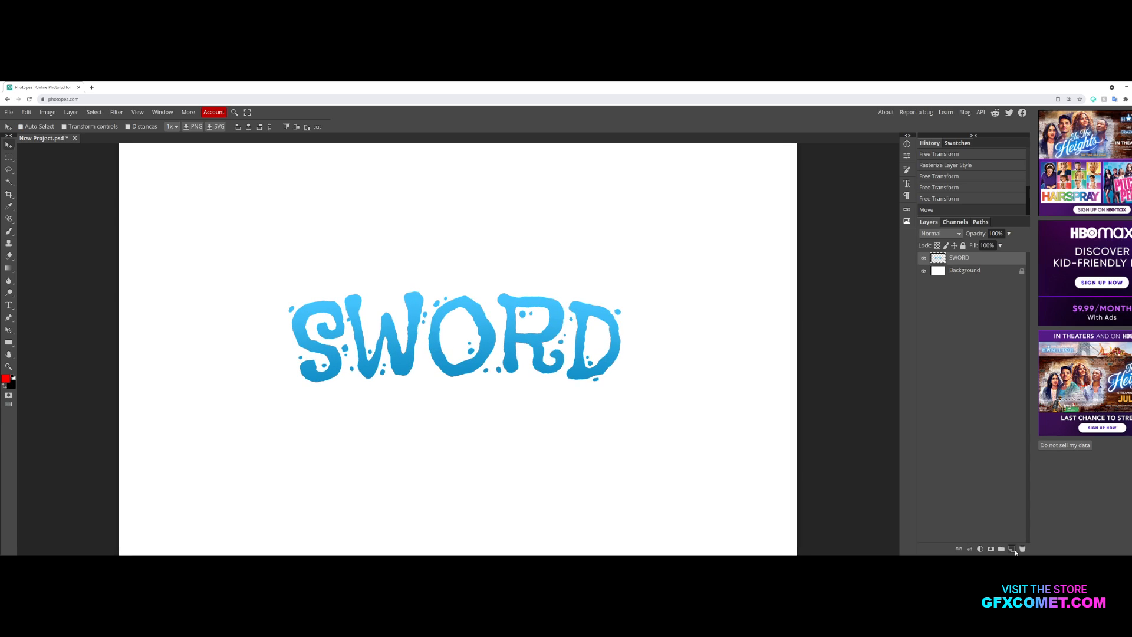
{"action": "left_click", "coordinate": [1011, 549]}
{"action": "key", "text": "ctrl+alt+g"}
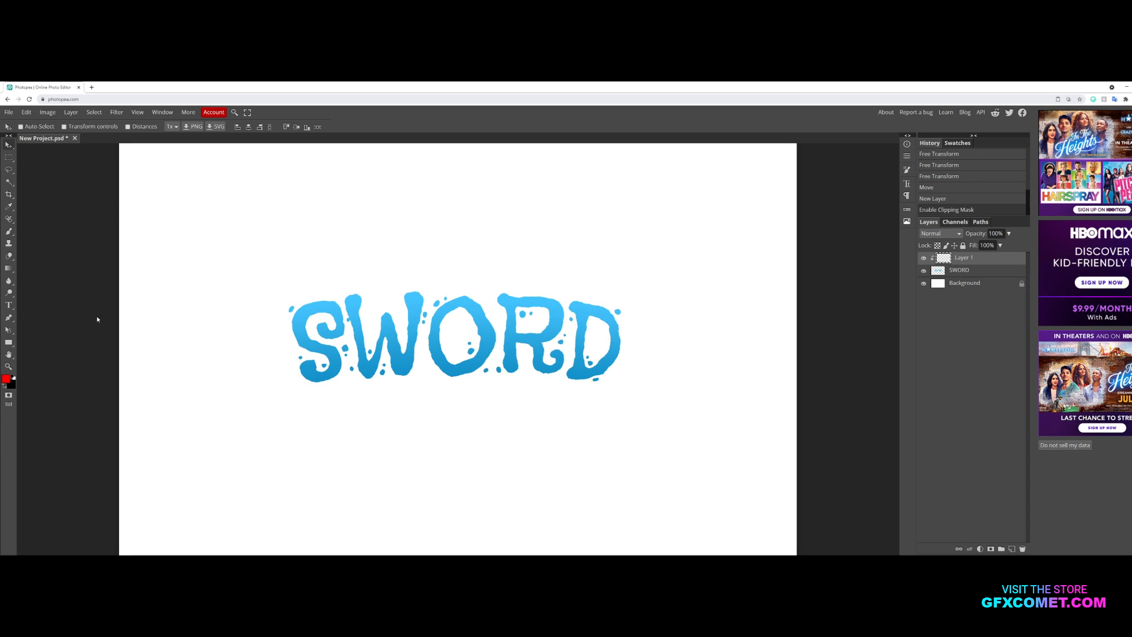
- Set up the Pen tool in Shape mode with a black fill and no stroke
{"action": "right_click", "coordinate": [16, 328]}
{"action": "left_click", "coordinate": [8, 319]}
{"action": "right_click", "coordinate": [8, 320]}
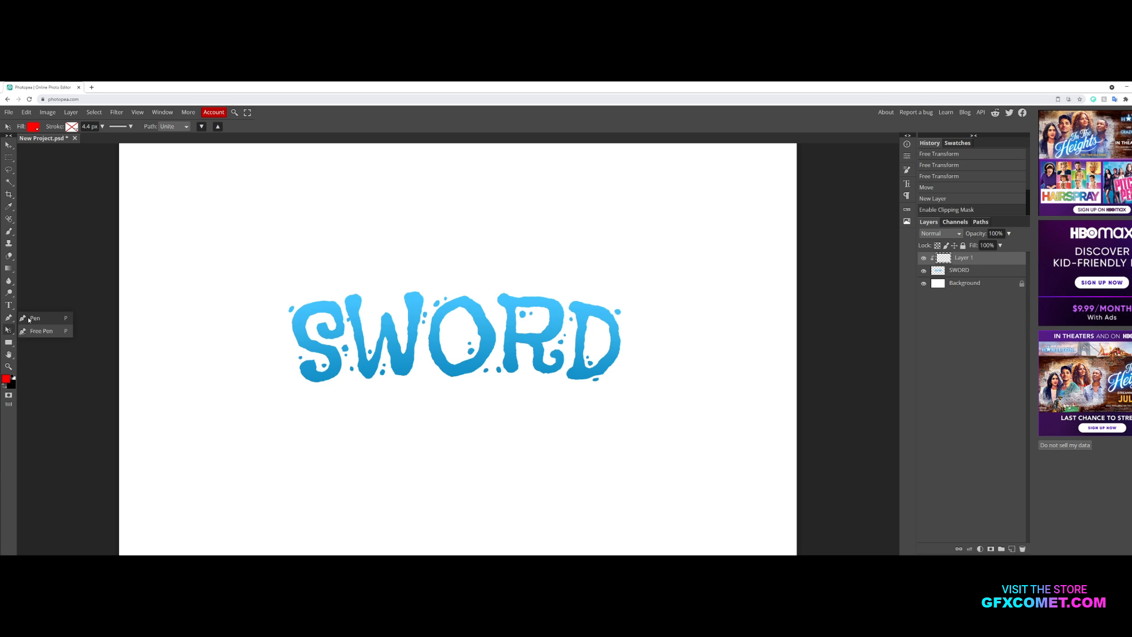
{"action": "left_click", "coordinate": [23, 318]}
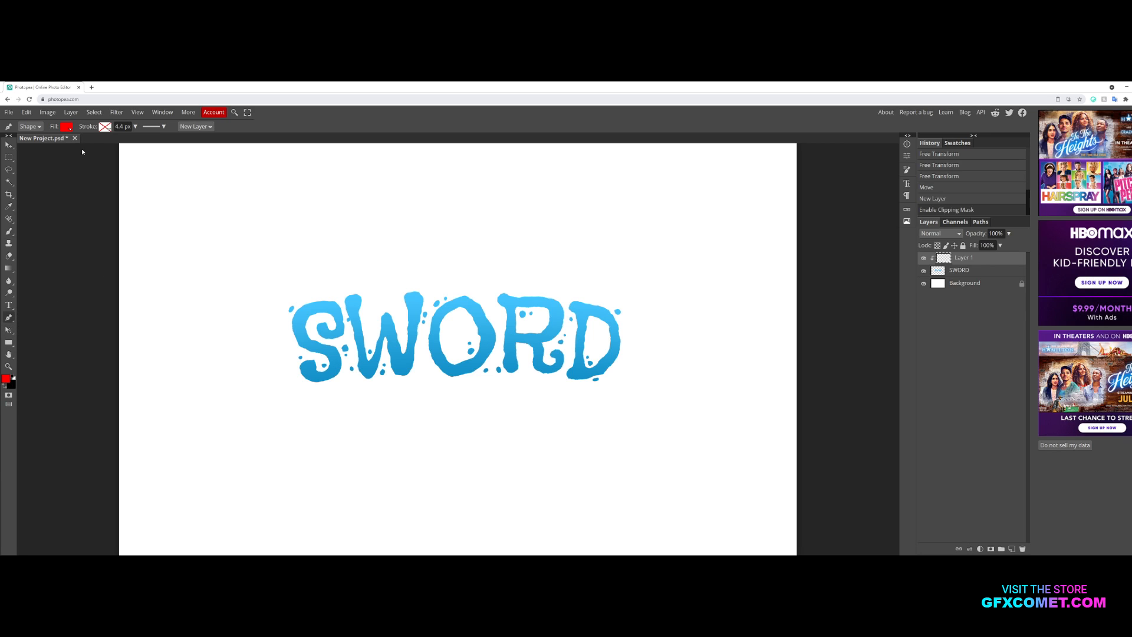
{"action": "left_click", "coordinate": [63, 130]}
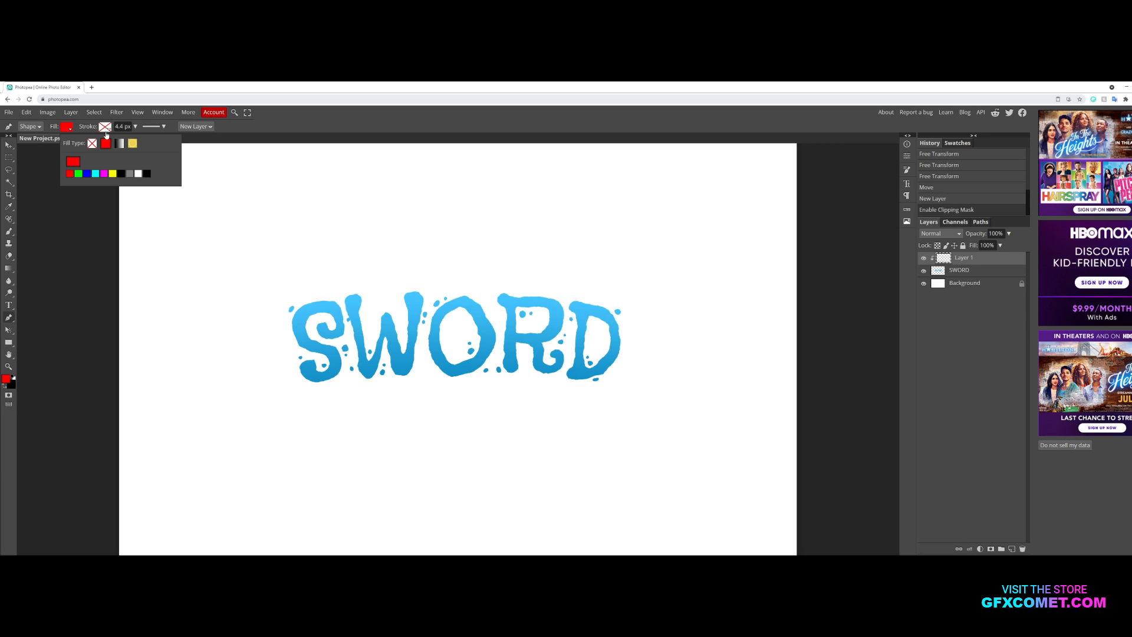
{"action": "left_click", "coordinate": [104, 130]}
{"action": "left_click", "coordinate": [65, 128]}
{"action": "left_click", "coordinate": [122, 174]}
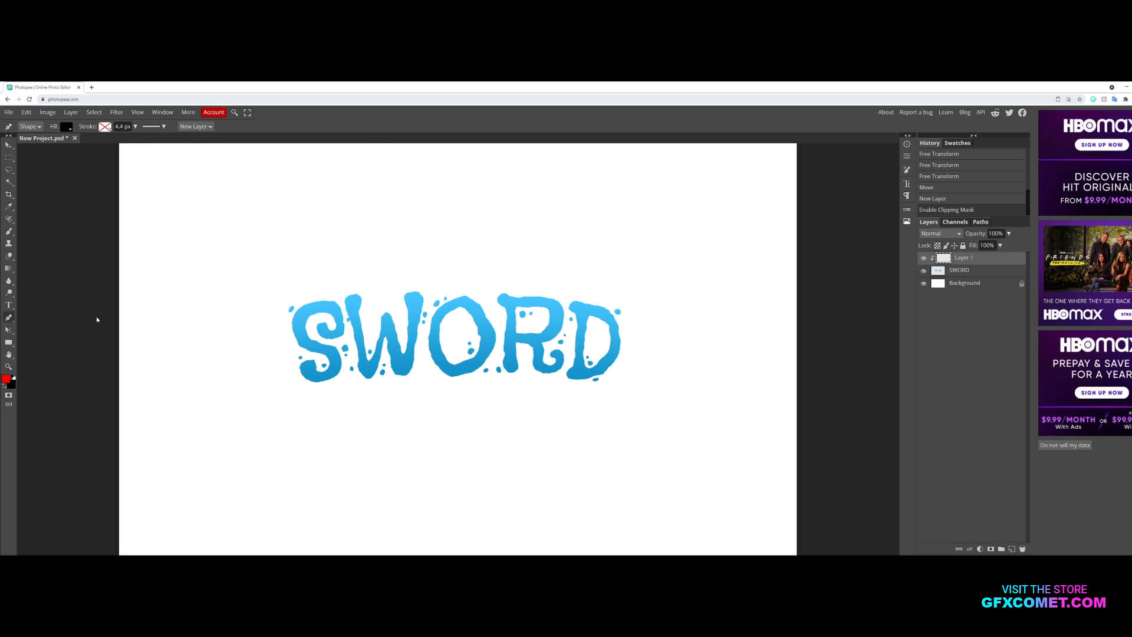
- Draw a closed black shape with a wavy upper edge covering the lower half of the SWORD letters
{"action": "left_click", "coordinate": [253, 354]}
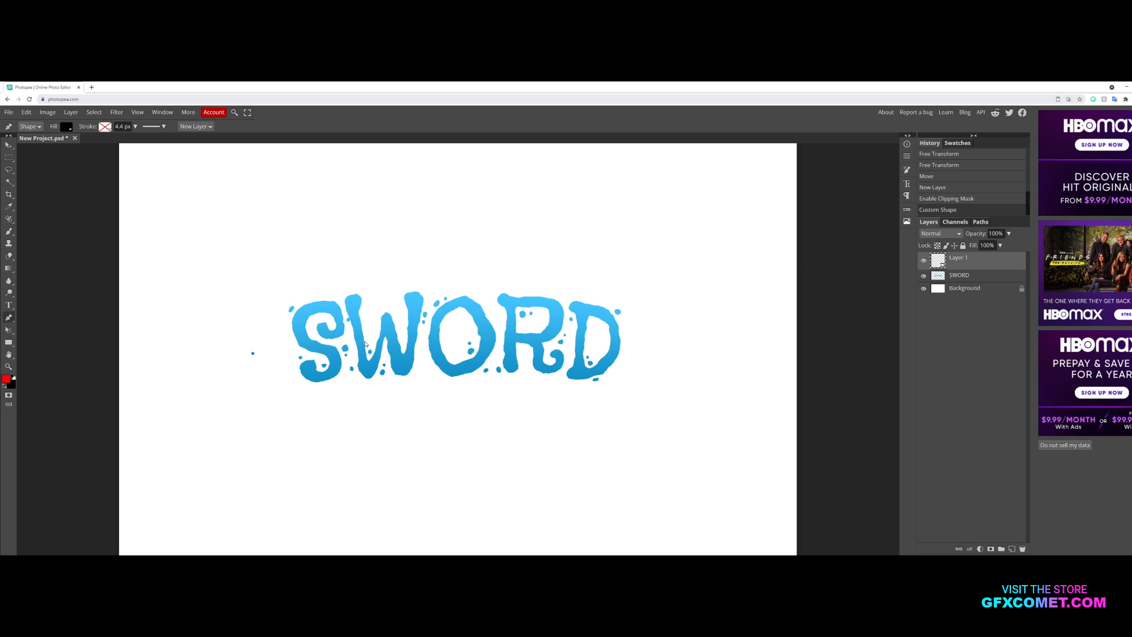
{"action": "left_click_drag", "start_coordinate": [369, 340], "coordinate": [430, 362]}
{"action": "left_click_drag", "start_coordinate": [493, 335], "coordinate": [531, 313]}
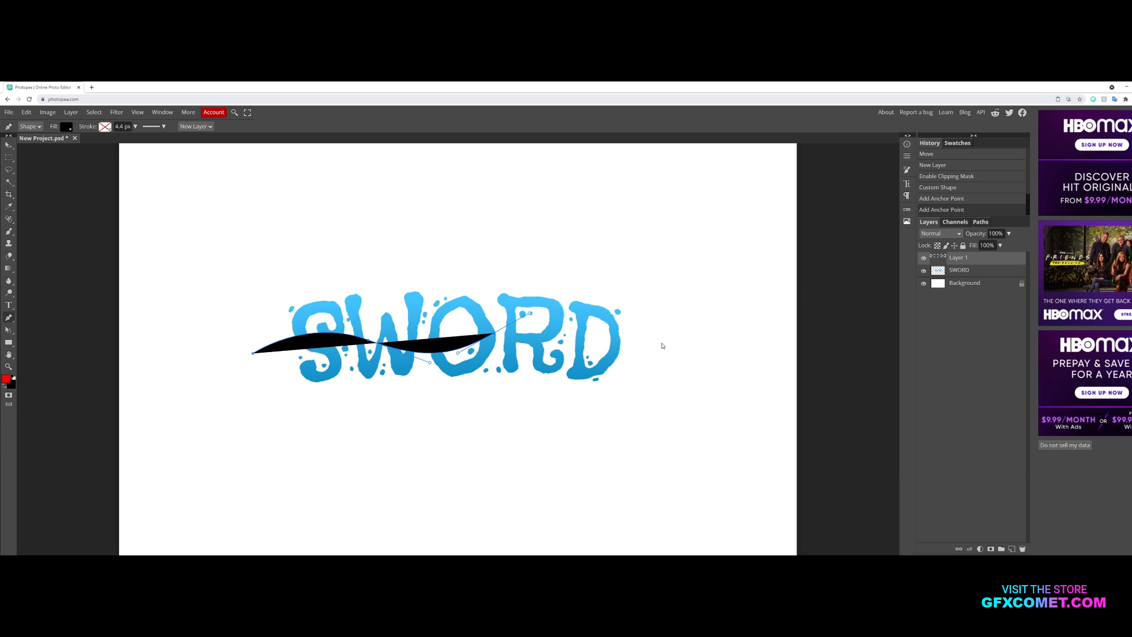
{"action": "left_click_drag", "start_coordinate": [648, 354], "coordinate": [679, 371]}
{"action": "left_click", "coordinate": [617, 440]}
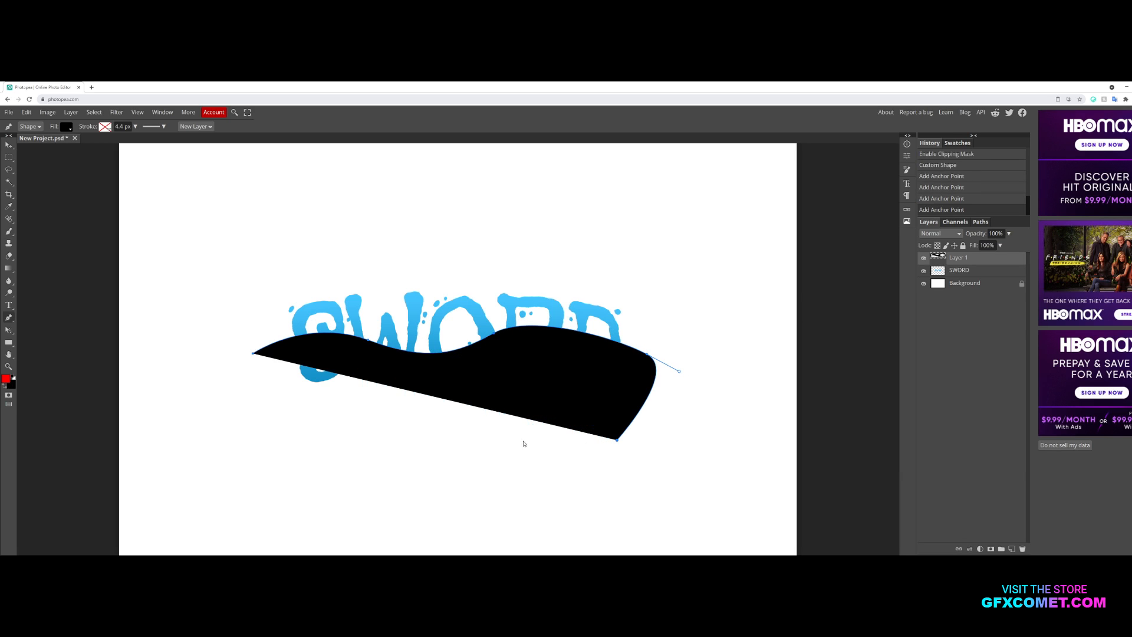
{"action": "left_click", "coordinate": [352, 439]}
{"action": "left_click", "coordinate": [248, 413]}
{"action": "left_click", "coordinate": [253, 354]}
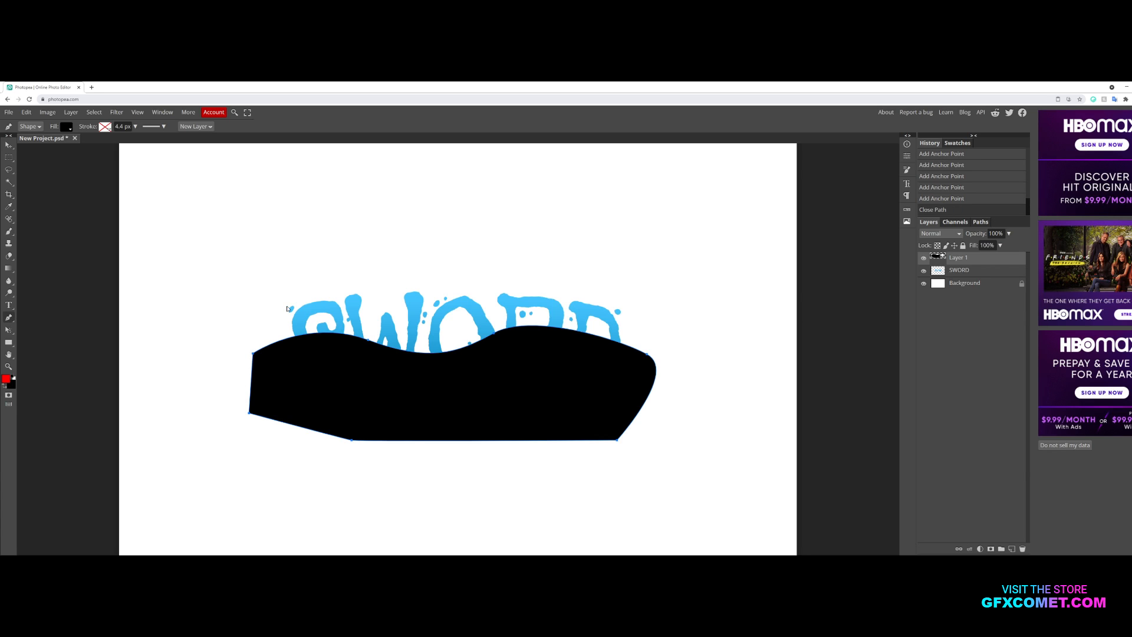
- Clip the black wavy shape on Layer 1 to the SWORD text
{"action": "left_click", "coordinate": [8, 145]}
{"action": "right_click", "coordinate": [952, 258]}
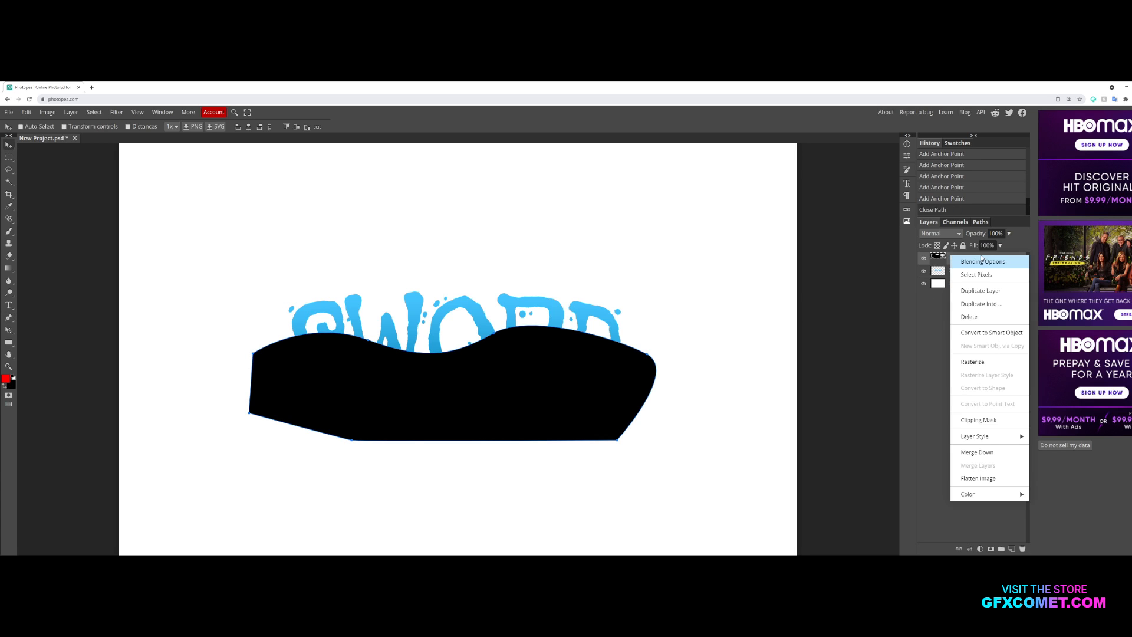
{"action": "left_click", "coordinate": [991, 420]}
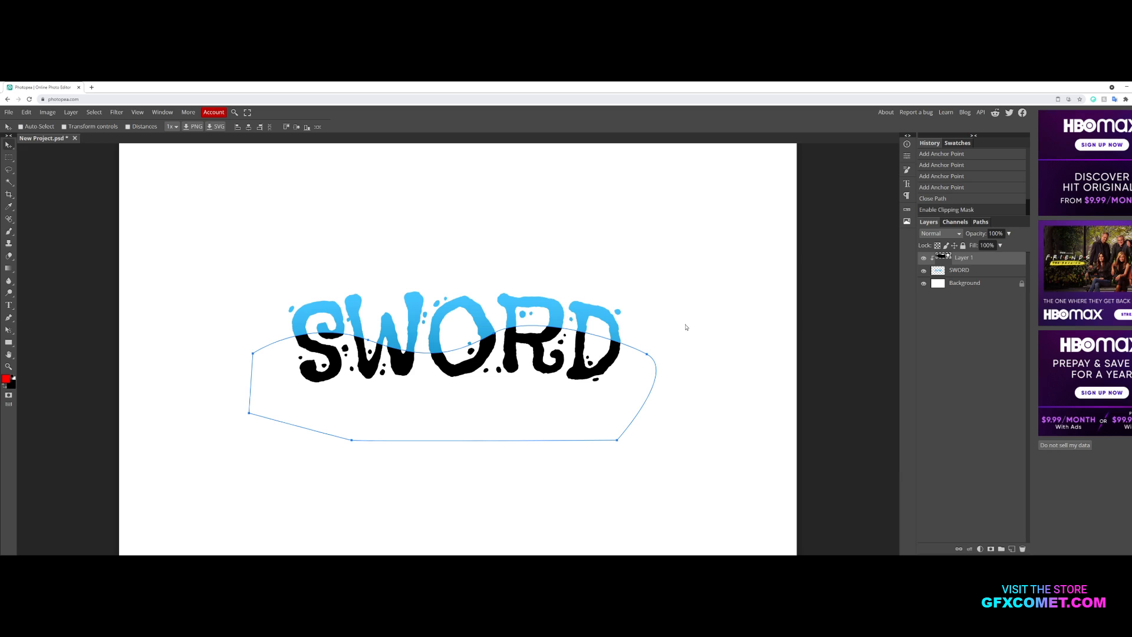
{"action": "left_click_drag", "start_coordinate": [571, 358], "coordinate": [570, 358]}
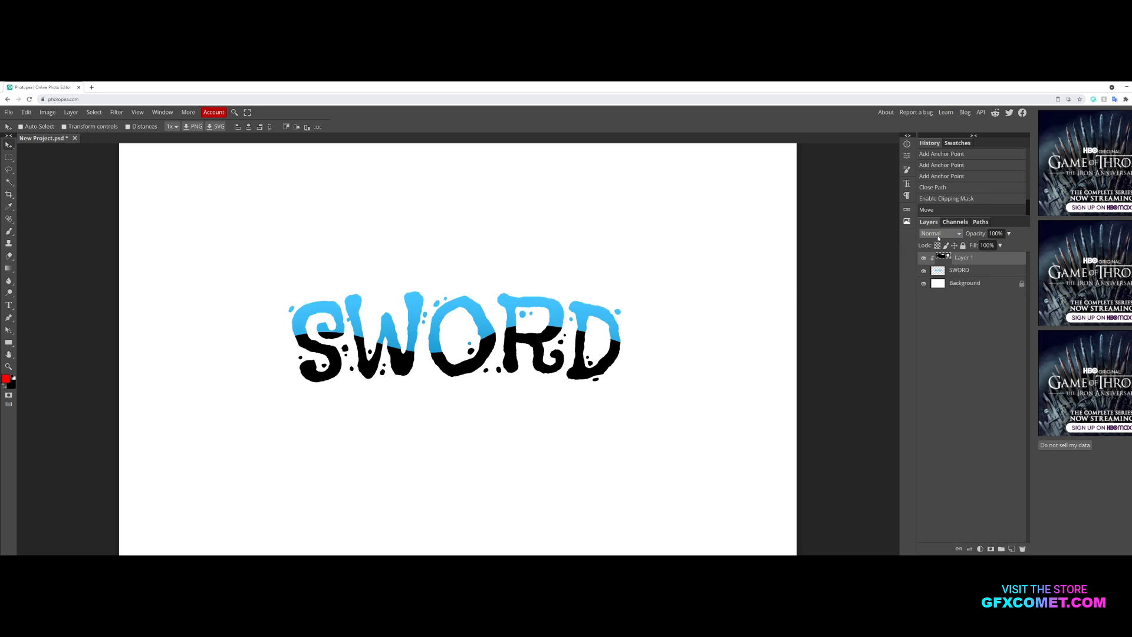
- Set the wavy shape layer to Overlay blending with 31% opacity
{"action": "left_click", "coordinate": [939, 234]}
{"action": "left_click", "coordinate": [920, 357]}
{"action": "left_click_drag", "start_coordinate": [701, 351], "coordinate": [700, 353]}
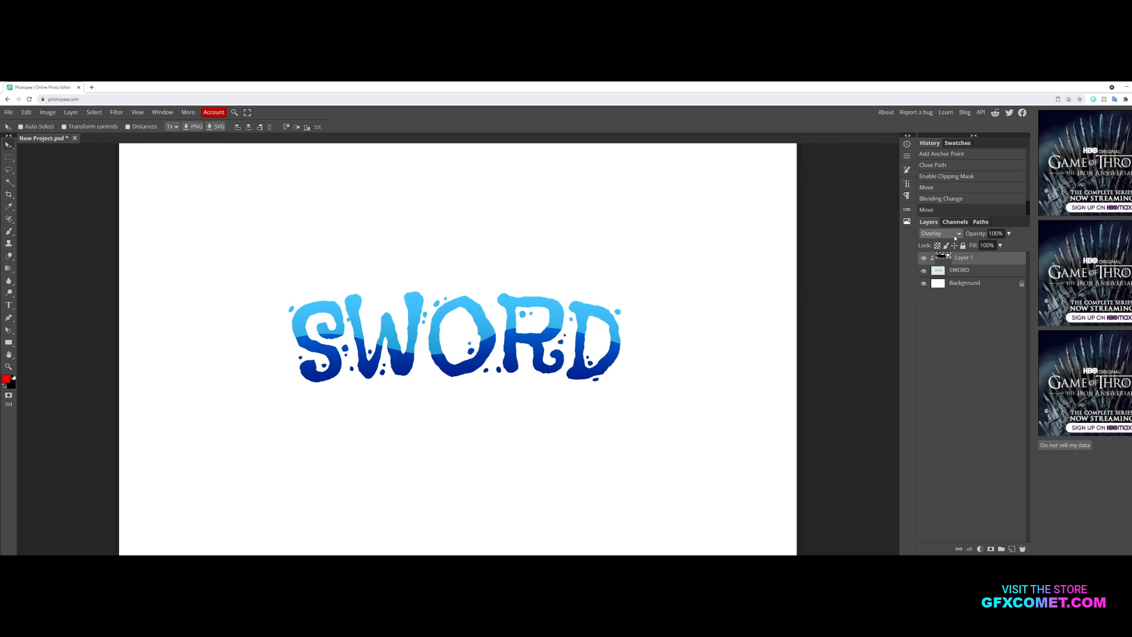
{"action": "left_click_drag", "start_coordinate": [977, 234], "coordinate": [939, 241]}
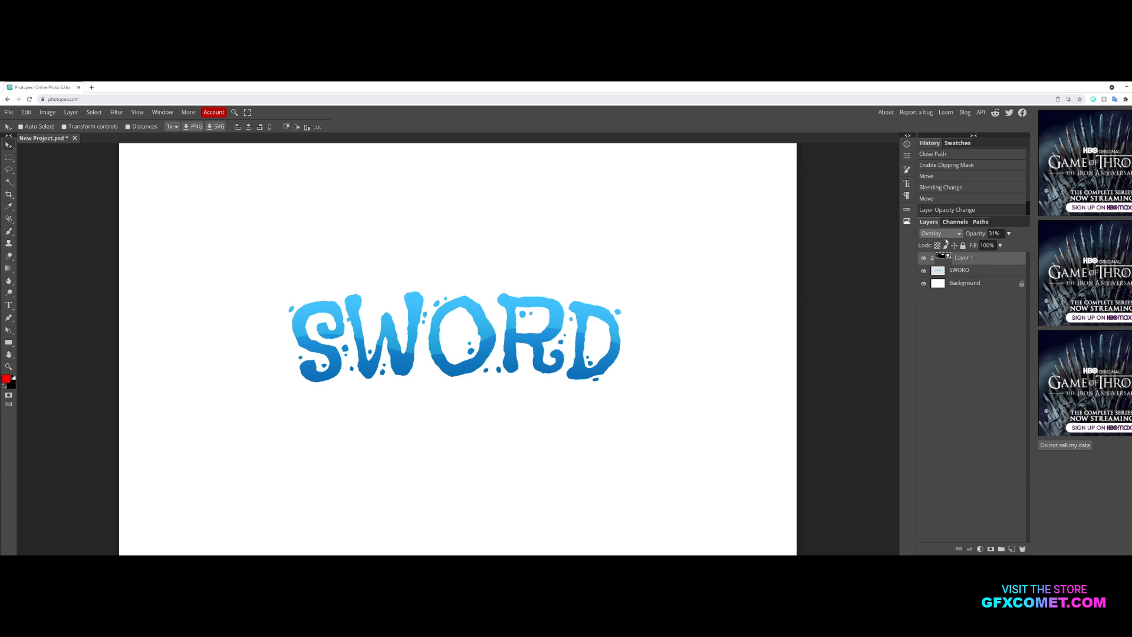
{"action": "left_click_drag", "start_coordinate": [617, 321], "coordinate": [614, 324]}
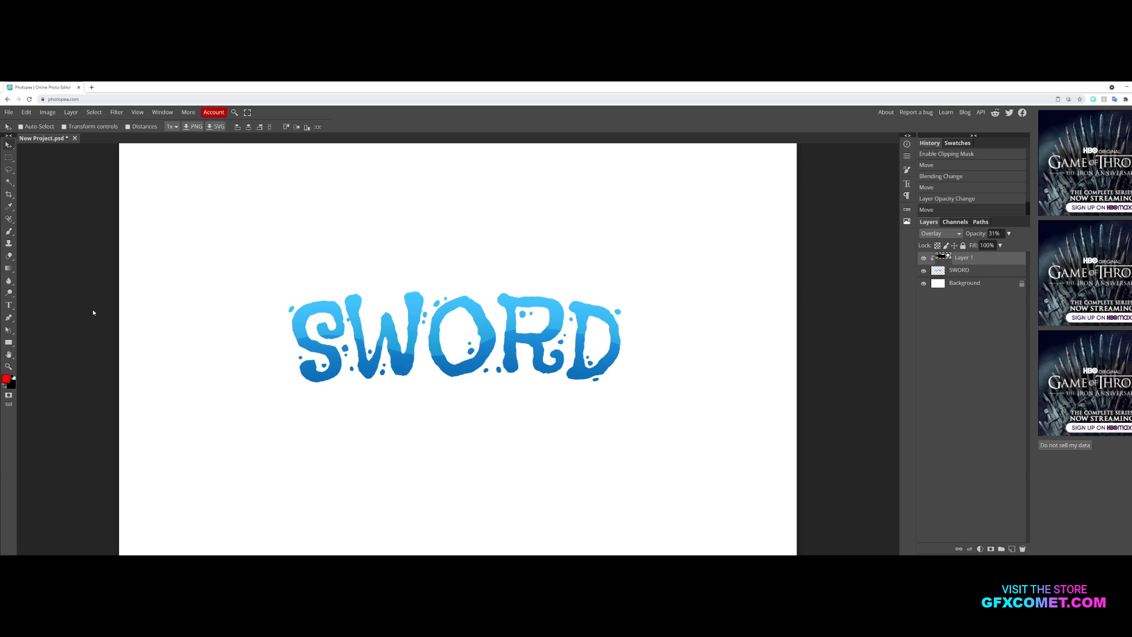
- Configure a large, soft eraser brush with minimal hardness, 42% opacity and 49% flow
{"action": "right_click", "coordinate": [9, 255]}
{"action": "left_click", "coordinate": [37, 256]}
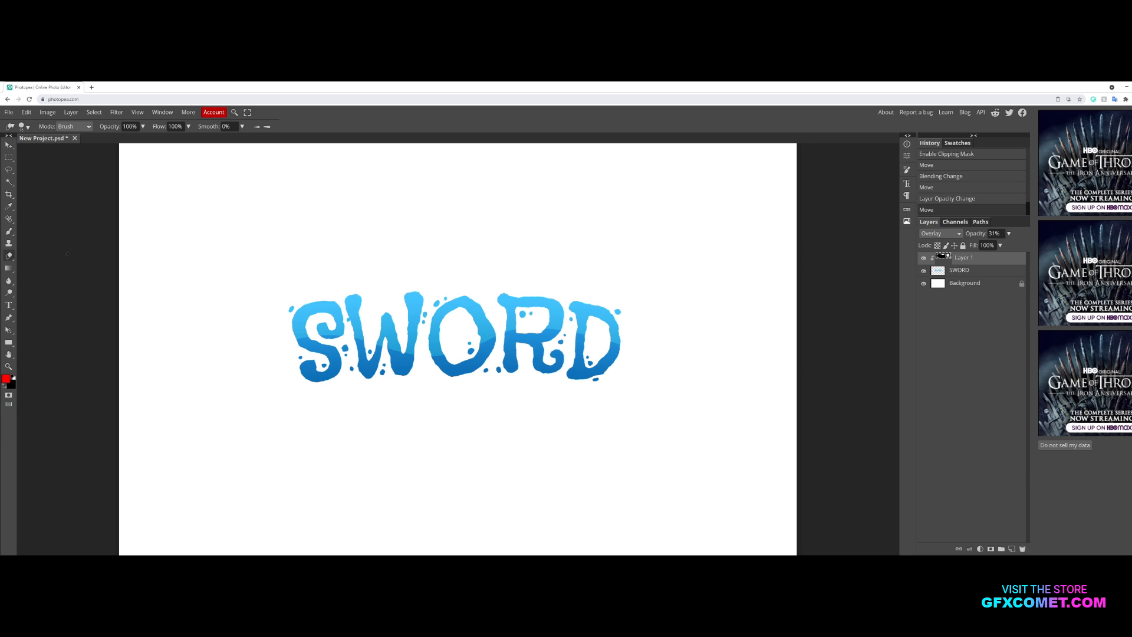
{"action": "left_click", "coordinate": [23, 126]}
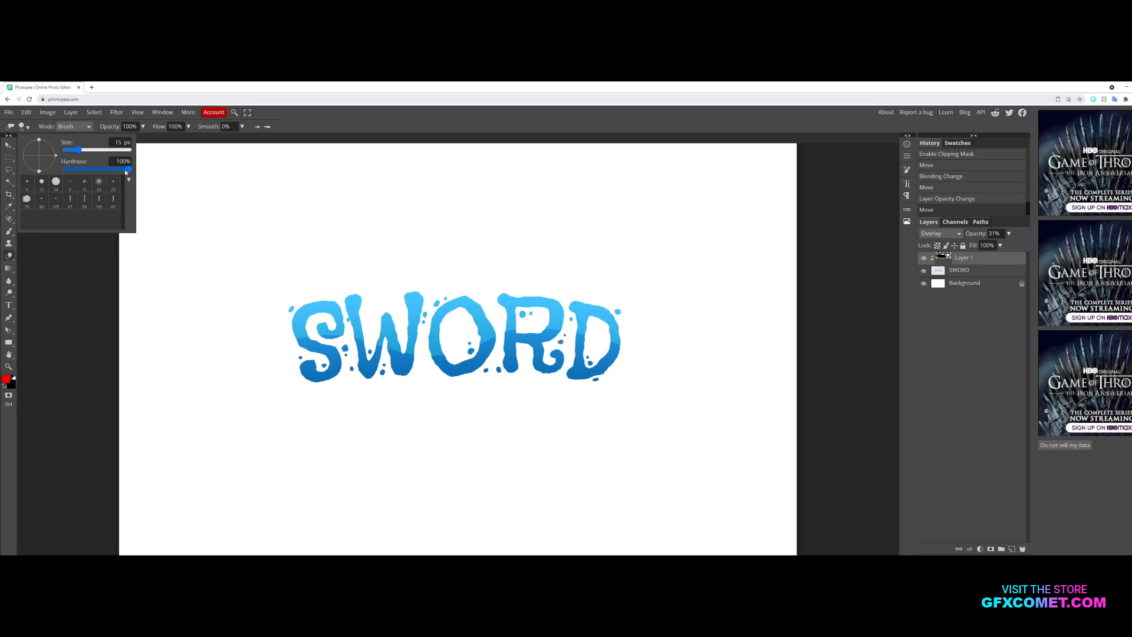
{"action": "left_click_drag", "start_coordinate": [125, 172], "coordinate": [56, 168]}
{"action": "left_click_drag", "start_coordinate": [111, 128], "coordinate": [88, 131]}
{"action": "left_click_drag", "start_coordinate": [157, 127], "coordinate": [141, 128]}
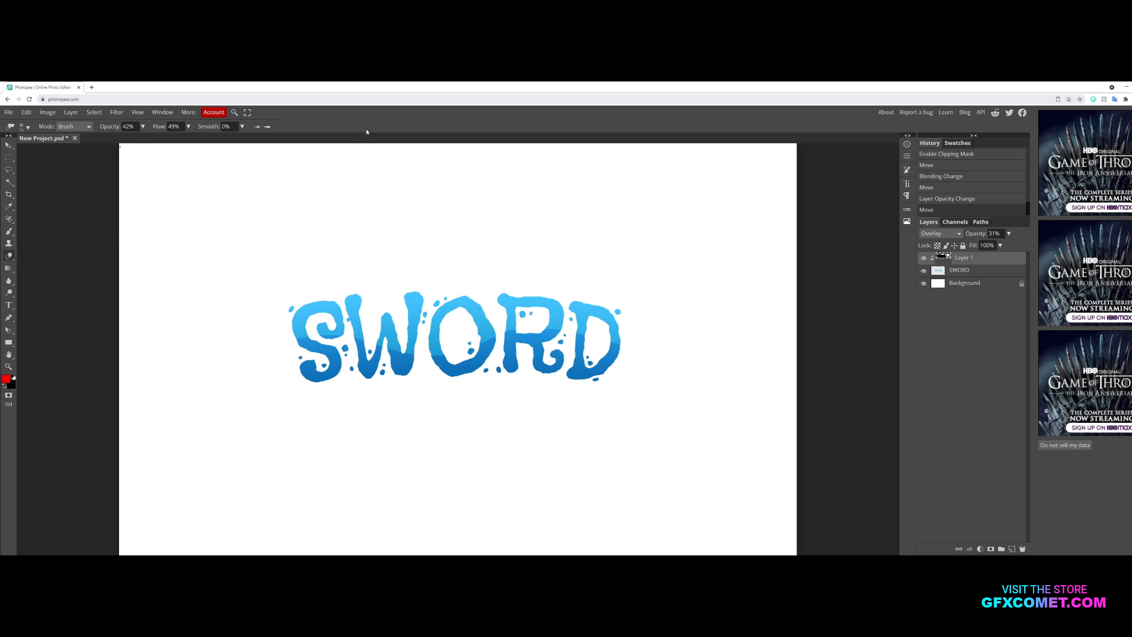
{"action": "key", "text": "bracketright"}
{"action": "key", "text": "bracketright"}
{"action": "key", "text": "bracketright"}
{"action": "key", "text": "bracketright"}
{"action": "key", "text": "bracketright"}
{"action": "key", "text": "bracketright"}
{"action": "key", "text": "bracketright"}
{"action": "key", "text": "bracketright"}
{"action": "key", "text": "bracketright"}
{"action": "key", "text": "bracketright"}
{"action": "key", "text": "bracketright"}
{"action": "key", "text": "bracketright"}
{"action": "key", "text": "bracketright"}
- Rasterize Layer 1 and softly erase parts of its dark wave shading over the W and R
{"action": "left_click", "coordinate": [388, 335]}
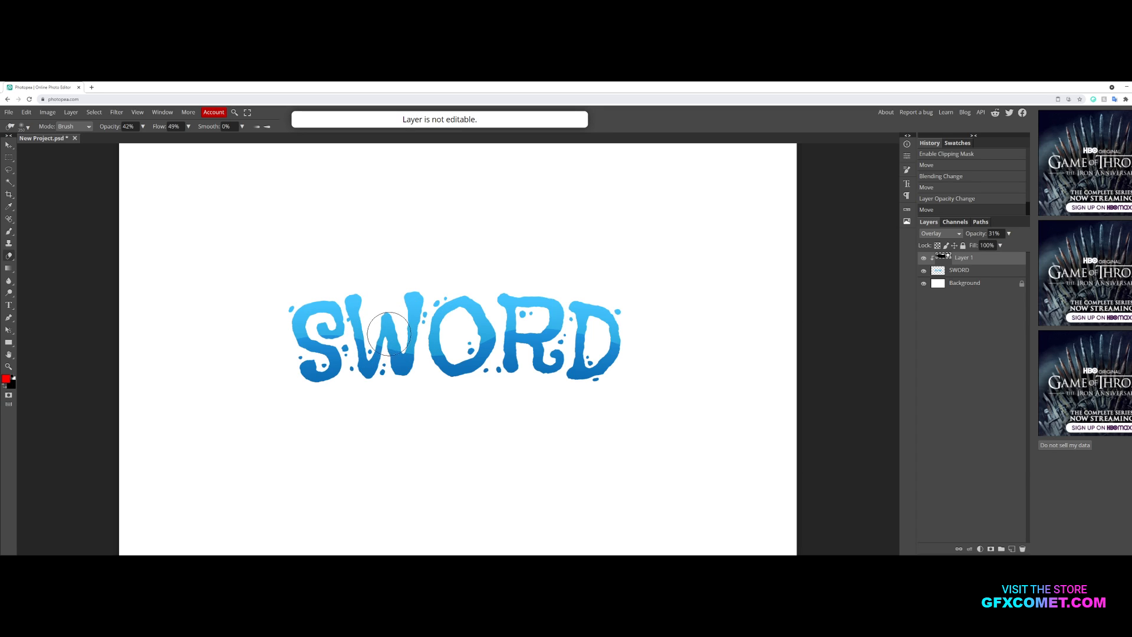
{"action": "right_click", "coordinate": [951, 257]}
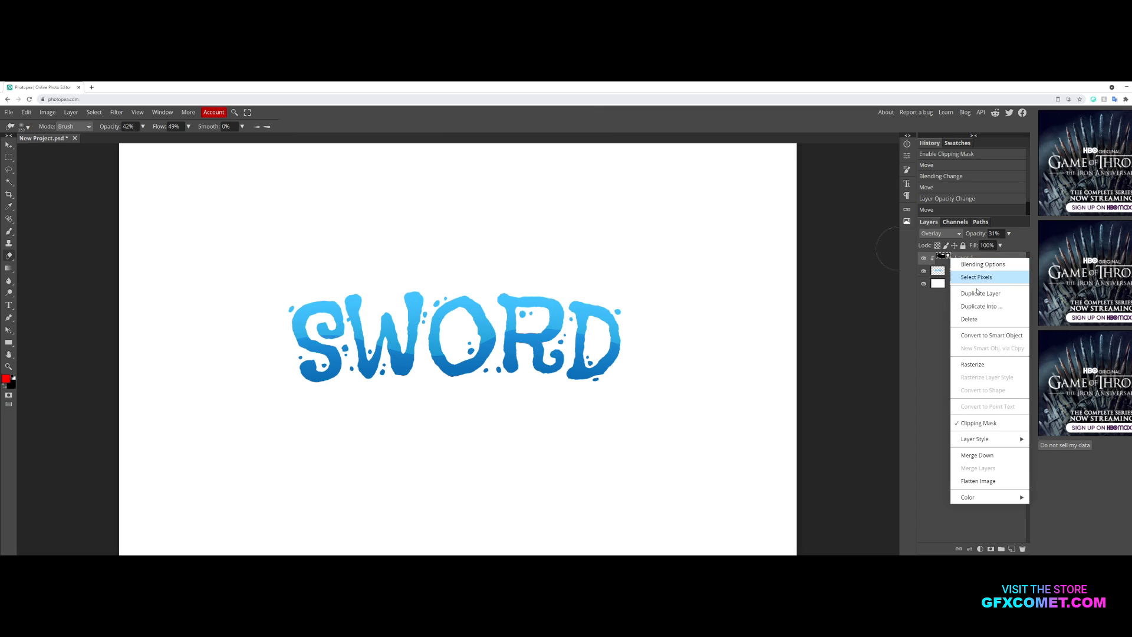
{"action": "left_click", "coordinate": [980, 368]}
{"action": "left_click", "coordinate": [384, 337]}
{"action": "left_click", "coordinate": [400, 345]}
{"action": "left_click", "coordinate": [406, 353]}
{"action": "left_click", "coordinate": [407, 347]}
{"action": "left_click", "coordinate": [414, 335]}
{"action": "left_click", "coordinate": [407, 313]}
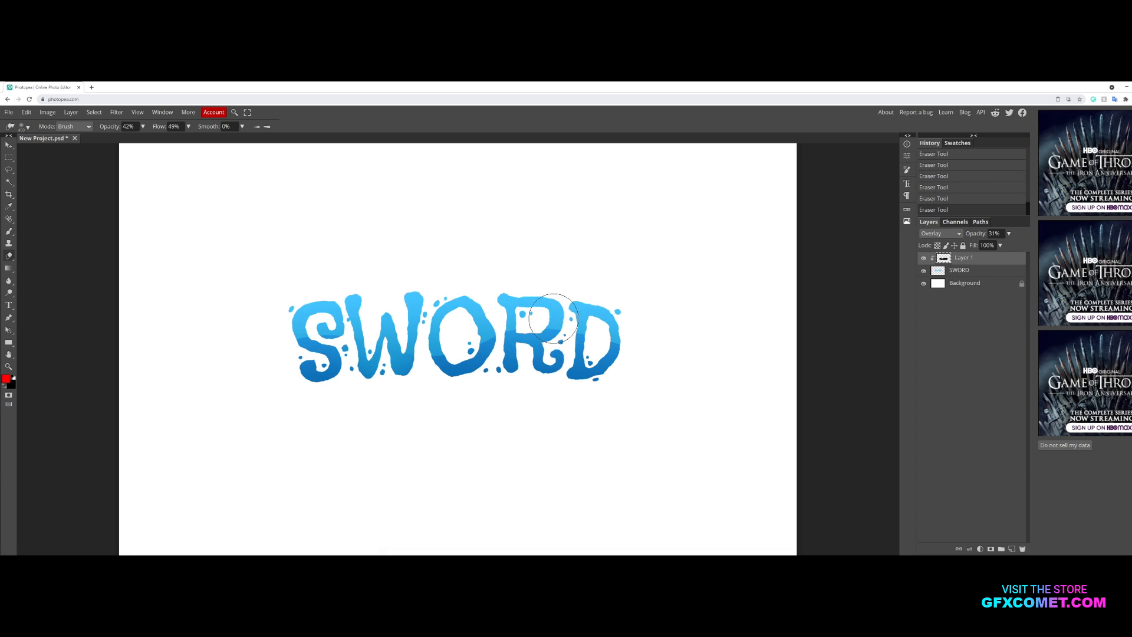
{"action": "left_click", "coordinate": [540, 353]}
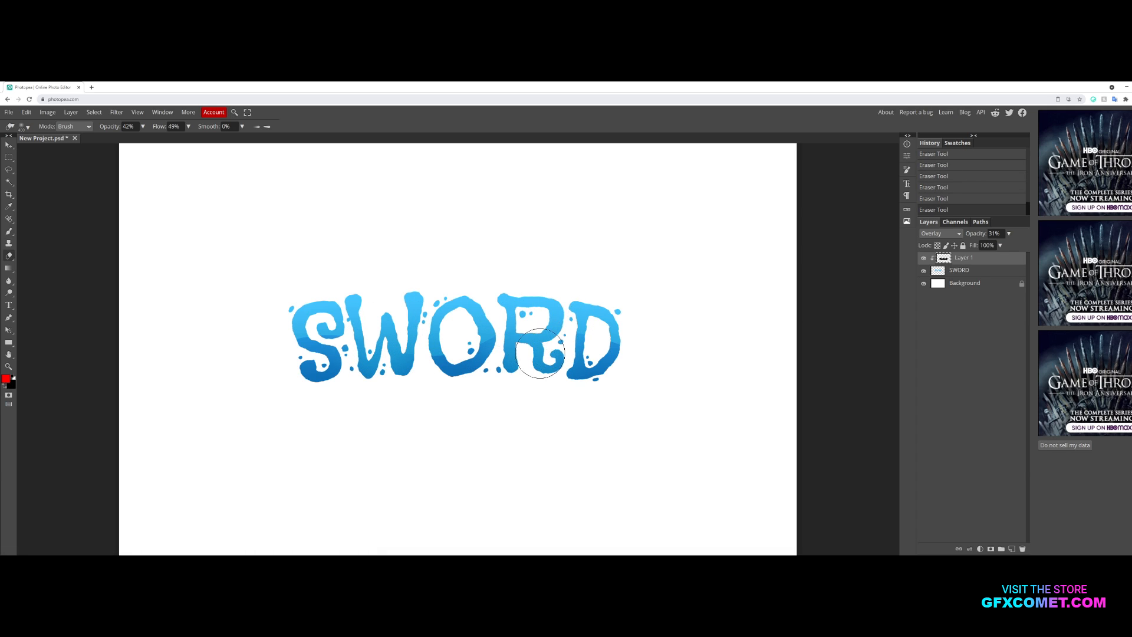
- Duplicate the wave shading layer twice, offsetting one copy slightly downward and the other far to the left
{"action": "key", "text": "v"}
{"action": "left_click_drag", "start_coordinate": [475, 336], "coordinate": [475, 340]}
{"action": "mouse_move", "coordinate": [576, 359]}
{"action": "left_mouse_down"}
{"action": "mouse_move", "coordinate": [556, 337]}
{"action": "mouse_move", "coordinate": [402, 320]}
{"action": "mouse_move", "coordinate": [280, 328]}
{"action": "left_mouse_up"}
- Softly erase parts of the second shading copy around the O and W
{"action": "key", "text": "e"}
{"action": "left_click", "coordinate": [463, 338]}
{"action": "left_click", "coordinate": [455, 328]}
{"action": "left_click", "coordinate": [453, 317]}
{"action": "left_click", "coordinate": [465, 318]}
{"action": "left_click", "coordinate": [476, 320]}
{"action": "left_click", "coordinate": [414, 325]}
- Shift the wave shading slightly upward and softly erase parts of it across the letters and their edges
{"action": "key", "text": "v"}
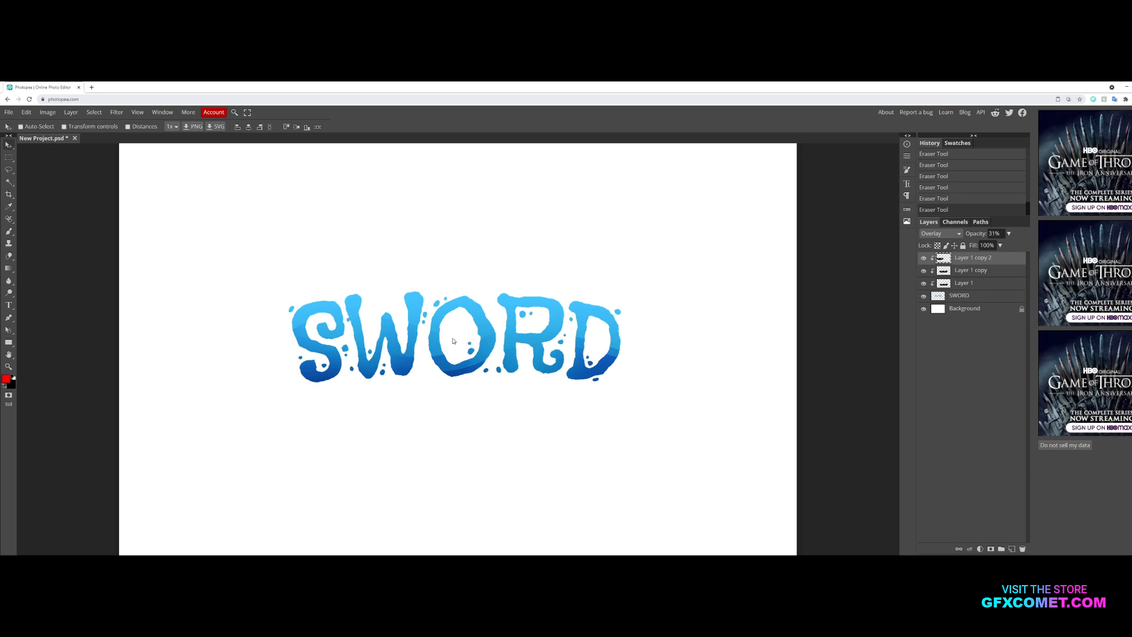
{"action": "left_click_drag", "start_coordinate": [666, 329], "coordinate": [667, 319]}
{"action": "key", "text": "e"}
{"action": "left_click", "coordinate": [479, 331]}
{"action": "left_click", "coordinate": [401, 329]}
{"action": "left_click", "coordinate": [450, 357]}
{"action": "left_click", "coordinate": [404, 391]}
{"action": "left_click", "coordinate": [618, 323]}
{"action": "left_click", "coordinate": [399, 375]}
{"action": "left_click", "coordinate": [289, 362]}
- Add the text SIMULATOR in black Flavors font just below the SWORD text
{"action": "left_click", "coordinate": [990, 269]}
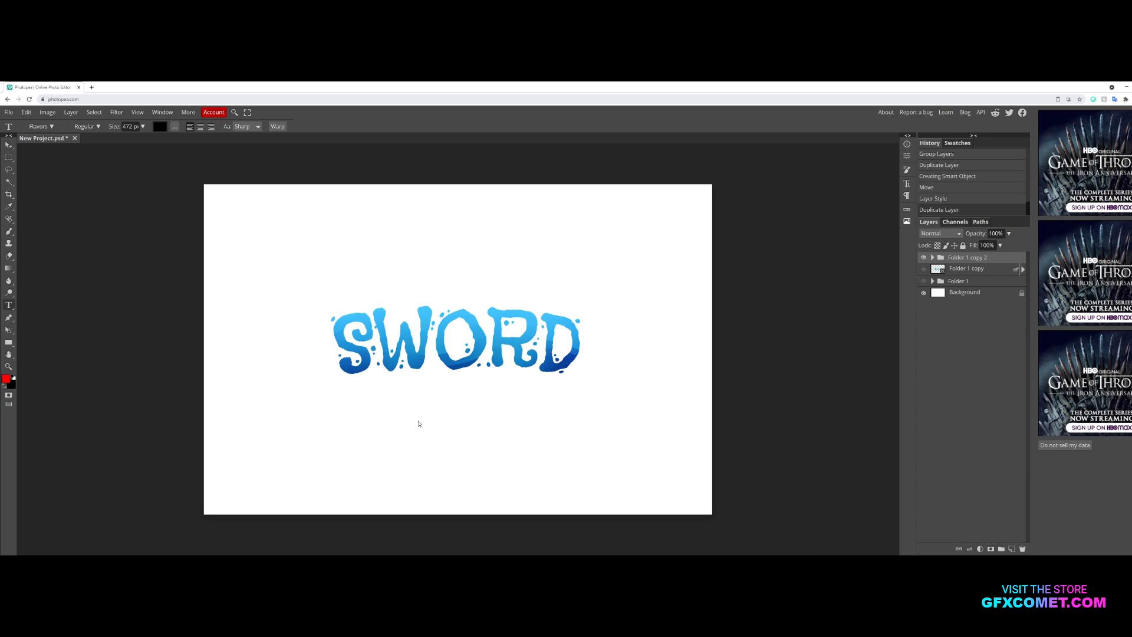
{"action": "left_click", "coordinate": [419, 424]}
{"action": "type", "text": "SIMU"}
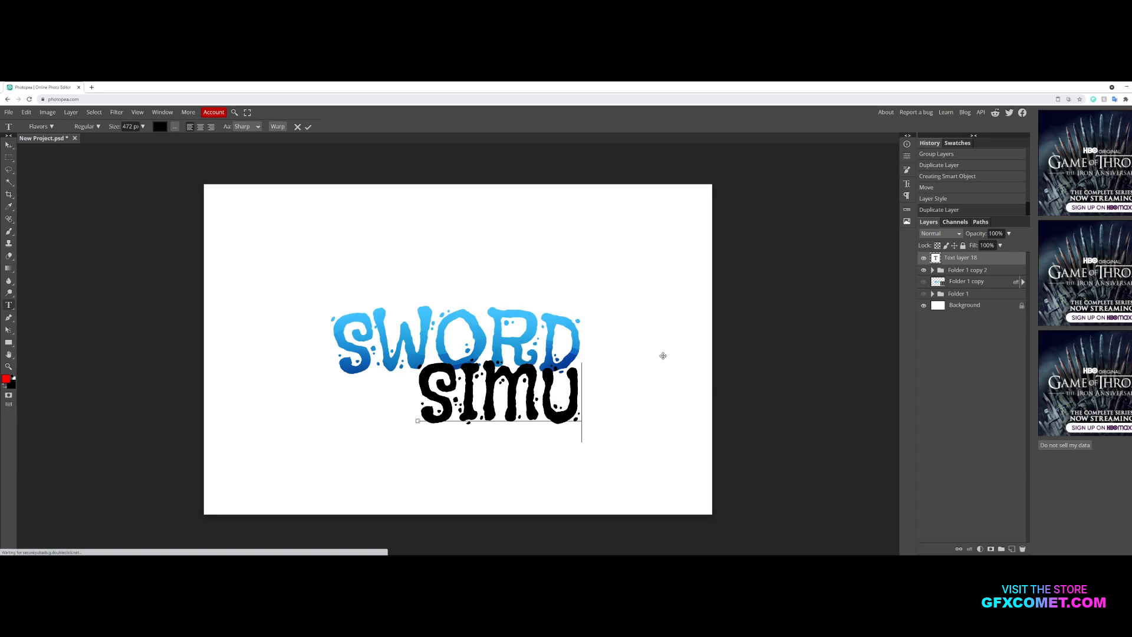
{"action": "type", "text": "LATOR"}
{"action": "left_click", "coordinate": [956, 262]}
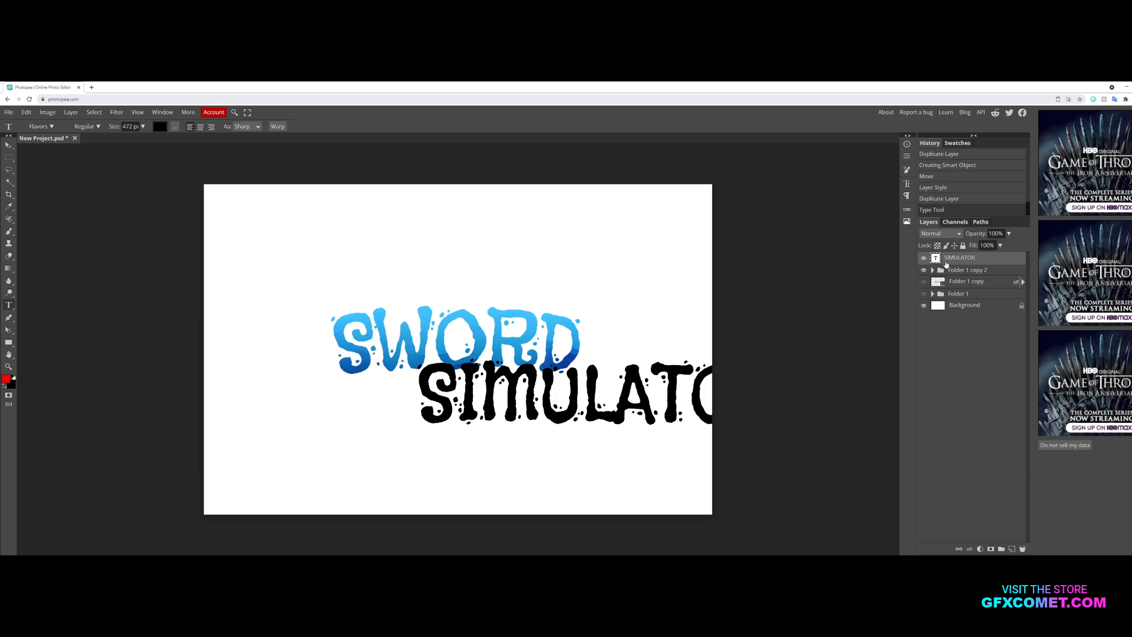
- Centre the SIMULATOR text beneath SWORD and scale it down to about half its size
{"action": "key", "text": "v"}
{"action": "left_click_drag", "start_coordinate": [661, 382], "coordinate": [512, 395]}
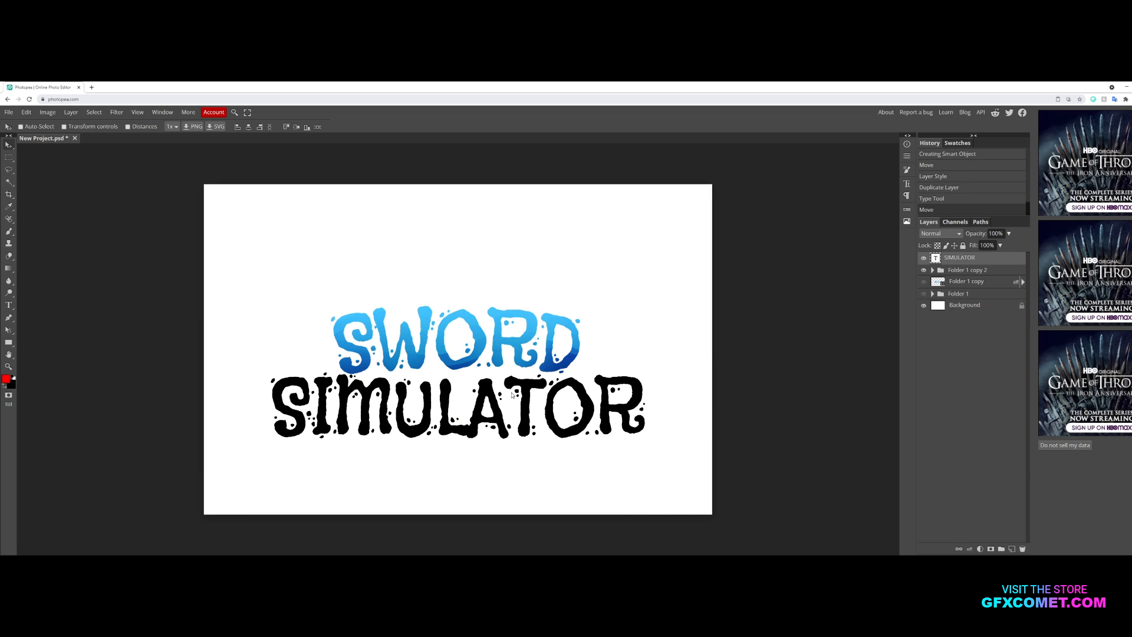
{"action": "key", "text": "ctrl+t"}
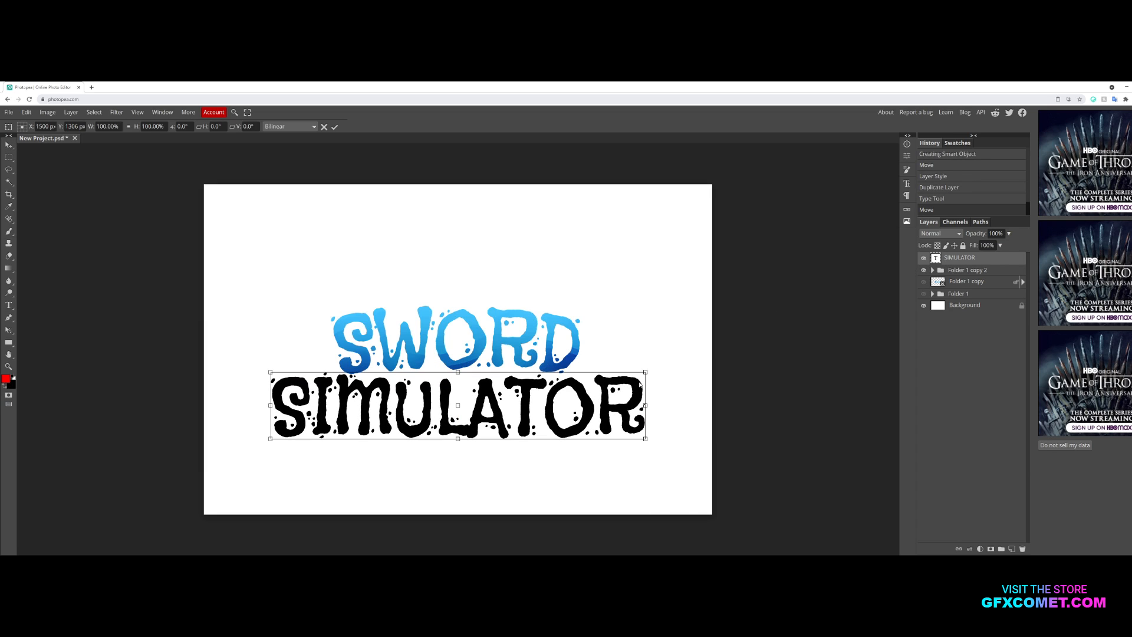
{"action": "left_click_drag", "start_coordinate": [646, 373], "coordinate": [552, 393]}
{"action": "key", "text": "Return"}
- Change the font of the whole SIMULATOR text to Florante at Laura
{"action": "key", "text": "t"}
{"action": "left_click", "coordinate": [463, 402]}
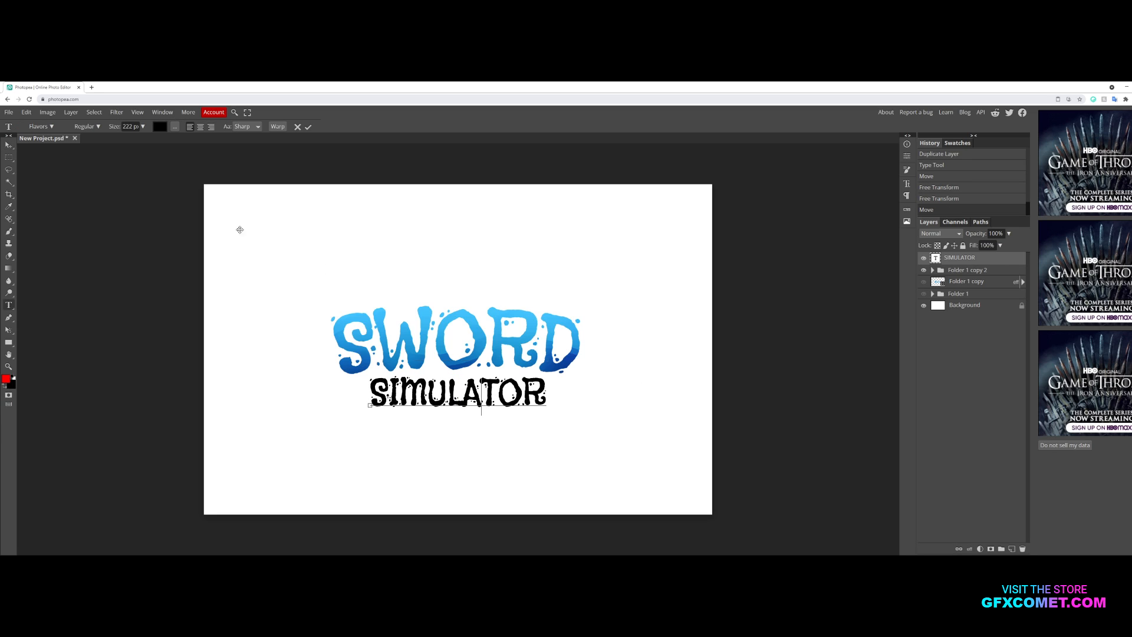
{"action": "key", "text": "ctrl+a"}
{"action": "left_click", "coordinate": [47, 126]}
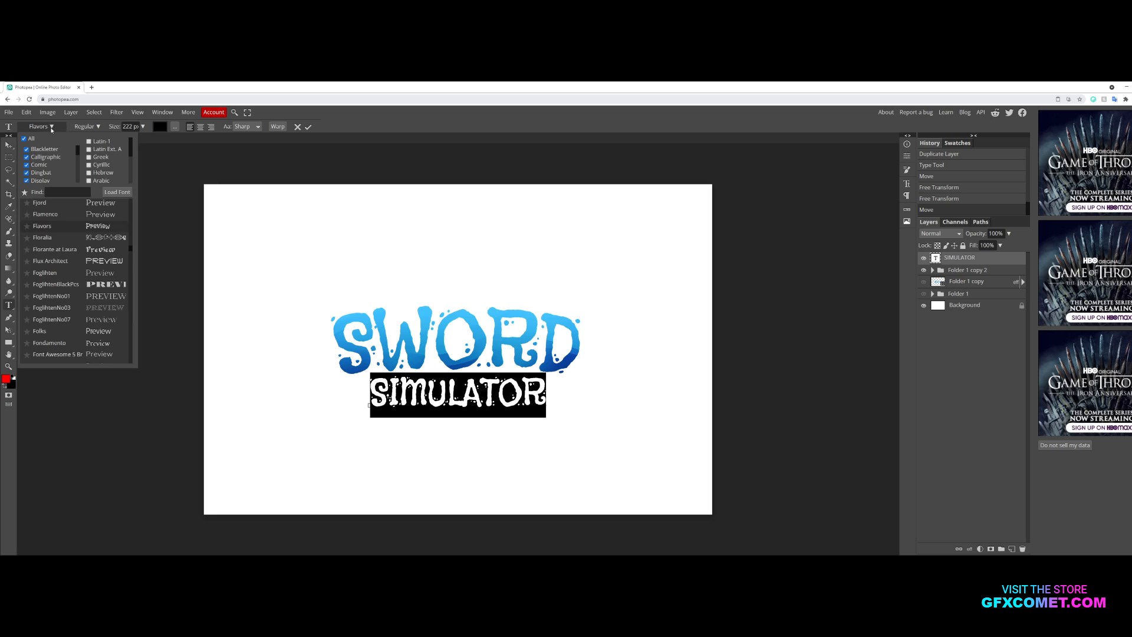
{"action": "left_click", "coordinate": [109, 253]}
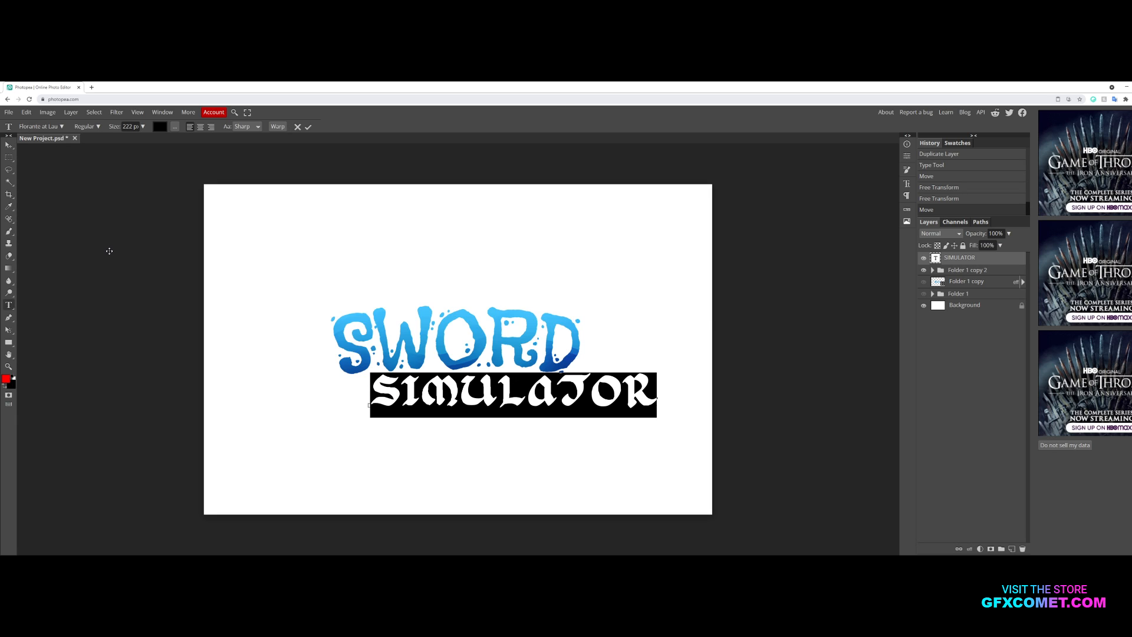
- Re-centre the SIMULATOR text under SWORD and scale it down to be narrower than the word above
{"action": "left_click", "coordinate": [9, 145]}
{"action": "left_click_drag", "start_coordinate": [619, 354], "coordinate": [569, 357]}
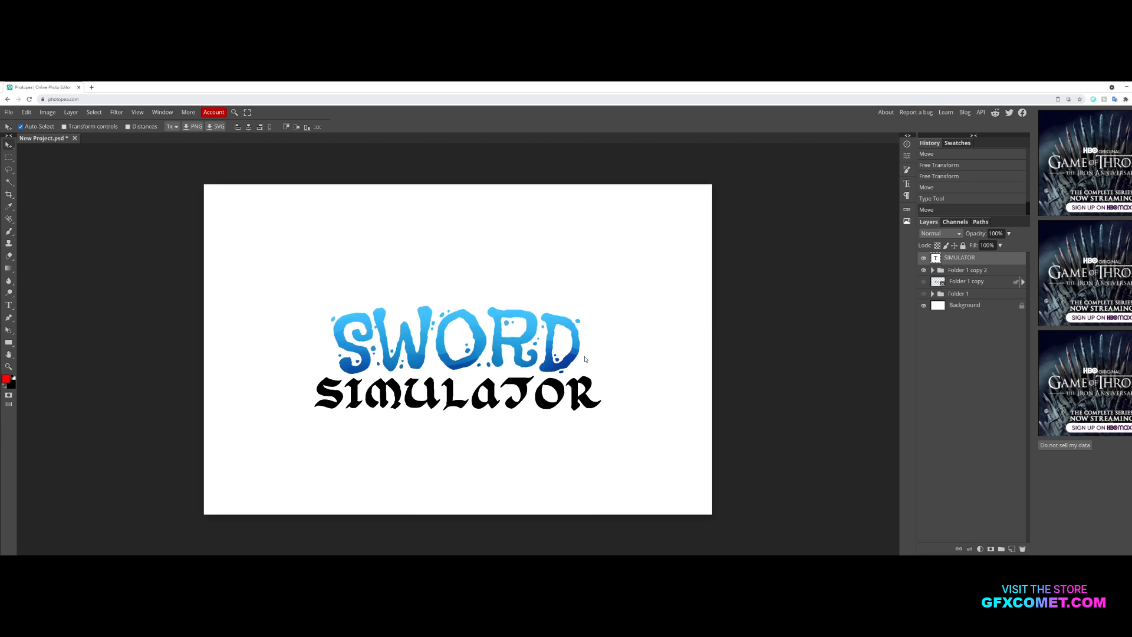
{"action": "key", "text": "ctrl+t"}
{"action": "left_click_drag", "start_coordinate": [602, 376], "coordinate": [555, 381]}
{"action": "key", "text": "Return"}
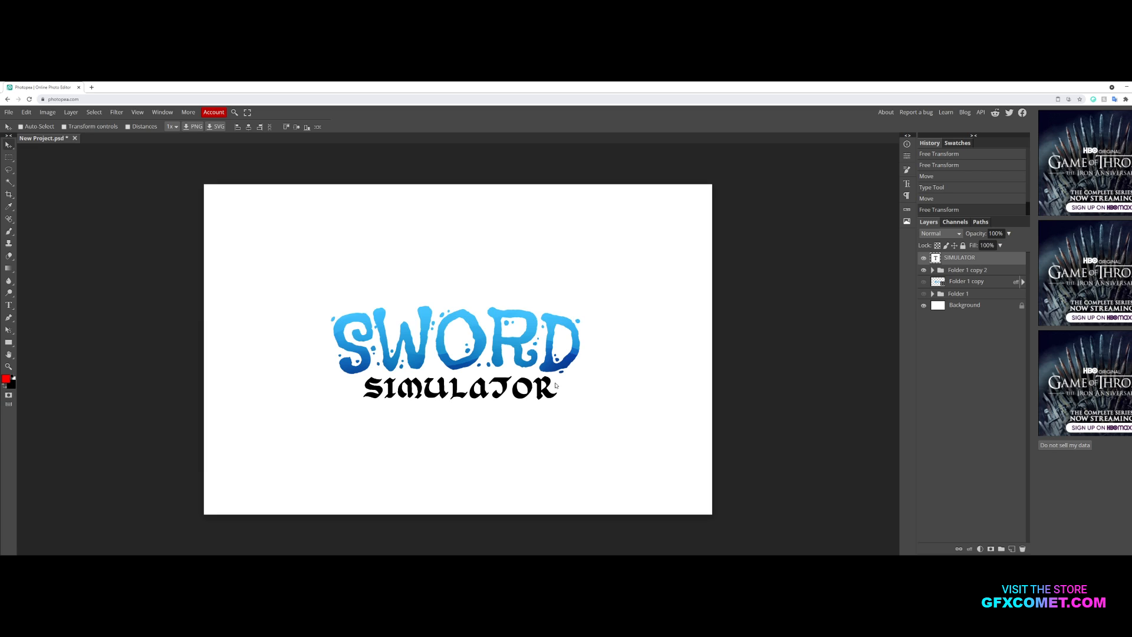
{"action": "left_click_drag", "start_coordinate": [555, 384], "coordinate": [555, 383]}
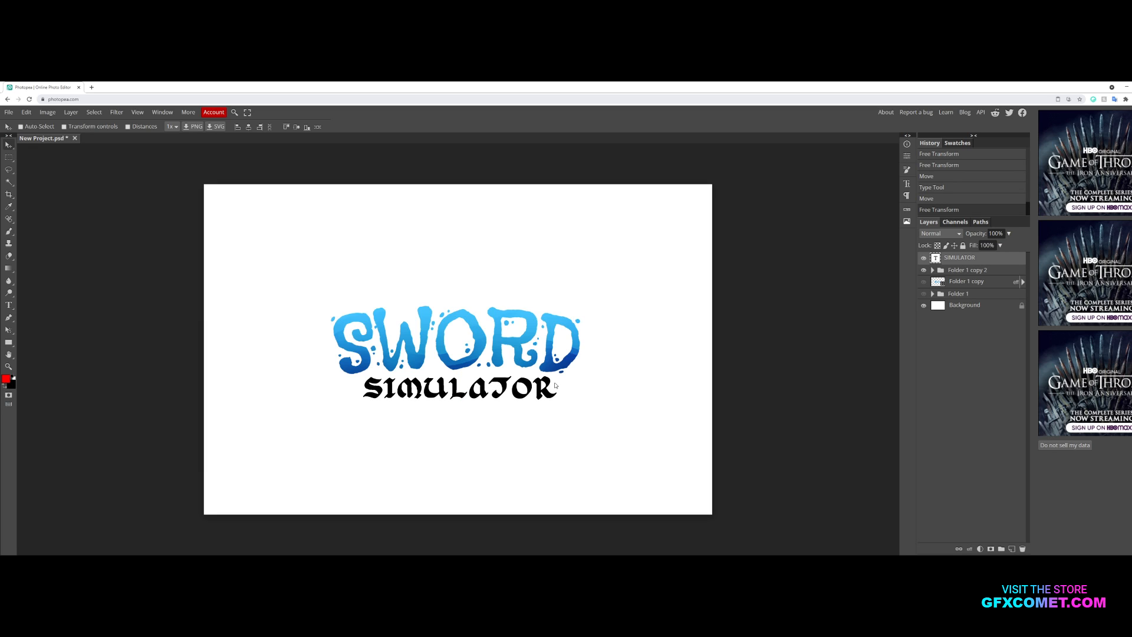
- Hide the Background layer and enable a gradient overlay on the SIMULATOR text, leaving the color overlay off
{"action": "left_click", "coordinate": [924, 306]}
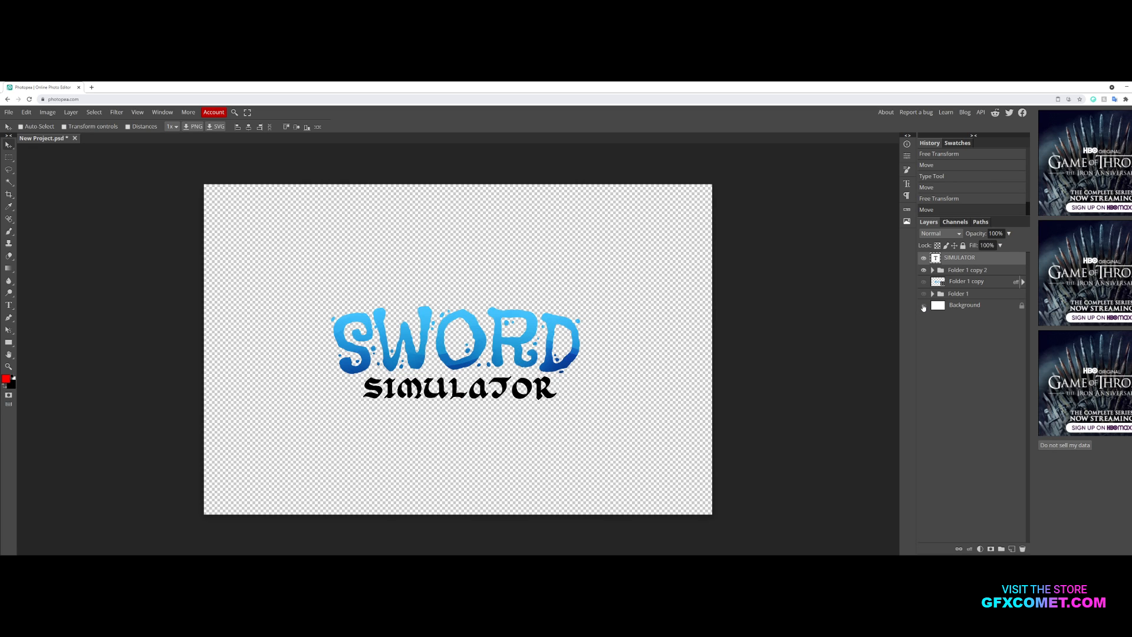
{"action": "right_click", "coordinate": [958, 260]}
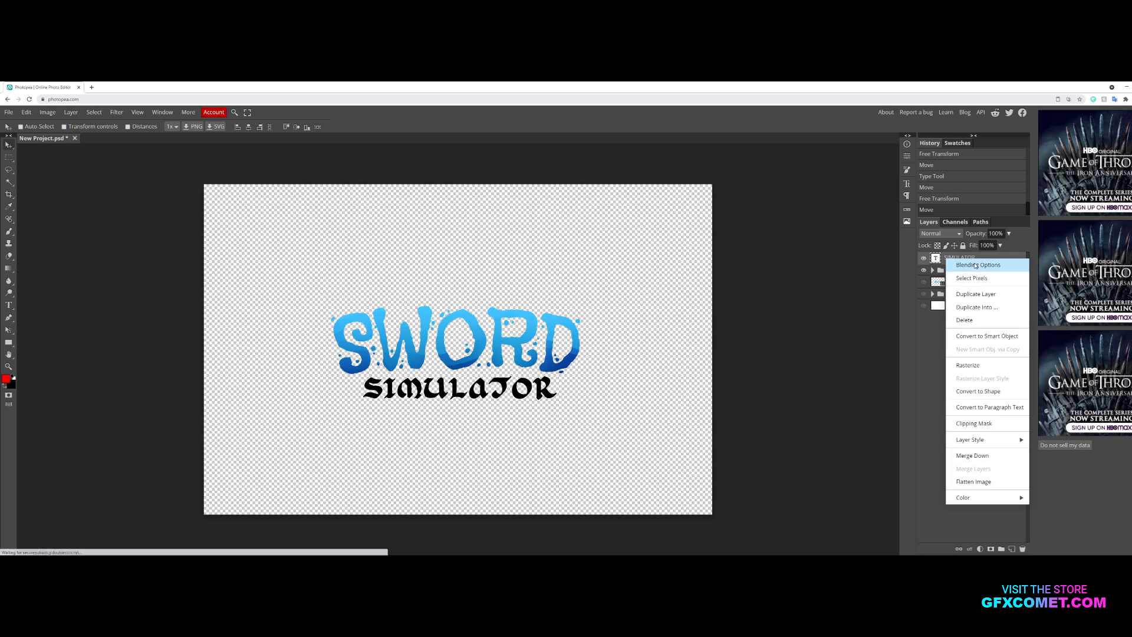
{"action": "left_click", "coordinate": [976, 263]}
{"action": "left_click", "coordinate": [664, 279]}
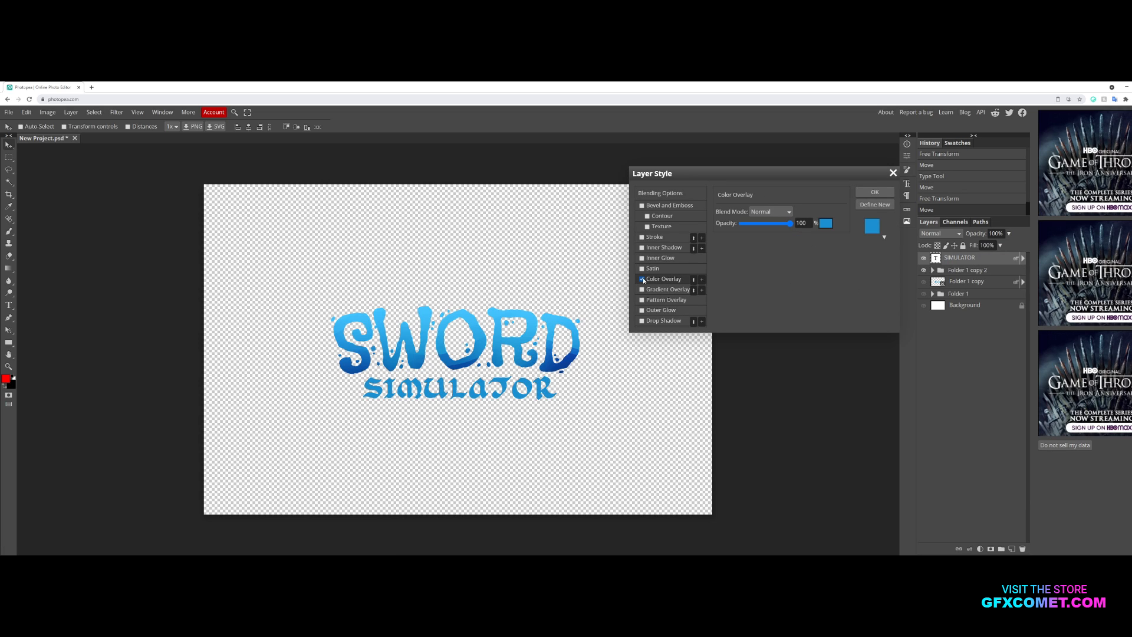
{"action": "left_click", "coordinate": [643, 280]}
{"action": "left_click", "coordinate": [665, 290]}
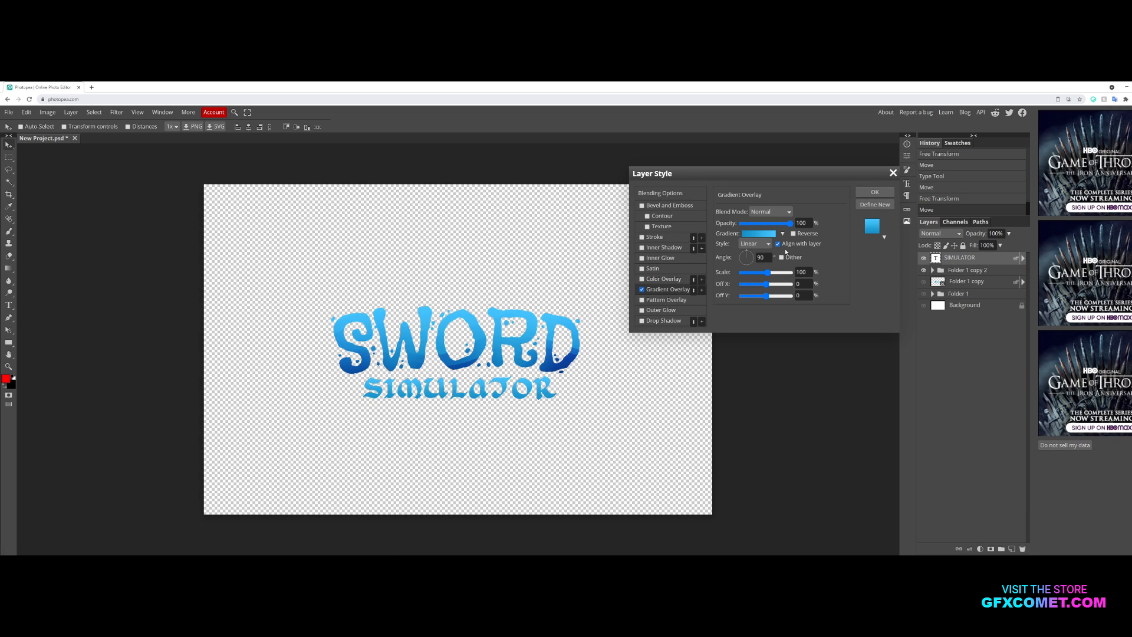
- Recolor the SIMULATOR gradient overlay to run from light grey at the start stop to white at the end stop
{"action": "left_click", "coordinate": [759, 234]}
{"action": "left_click", "coordinate": [643, 314]}
{"action": "left_click", "coordinate": [708, 350]}
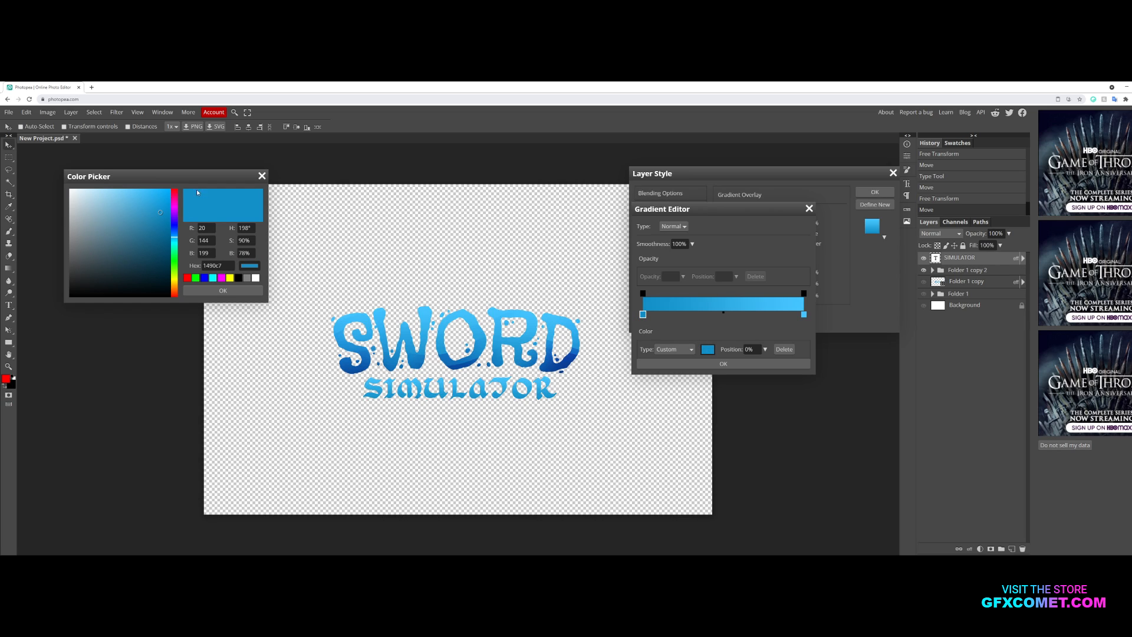
{"action": "left_click_drag", "start_coordinate": [175, 262], "coordinate": [176, 257]}
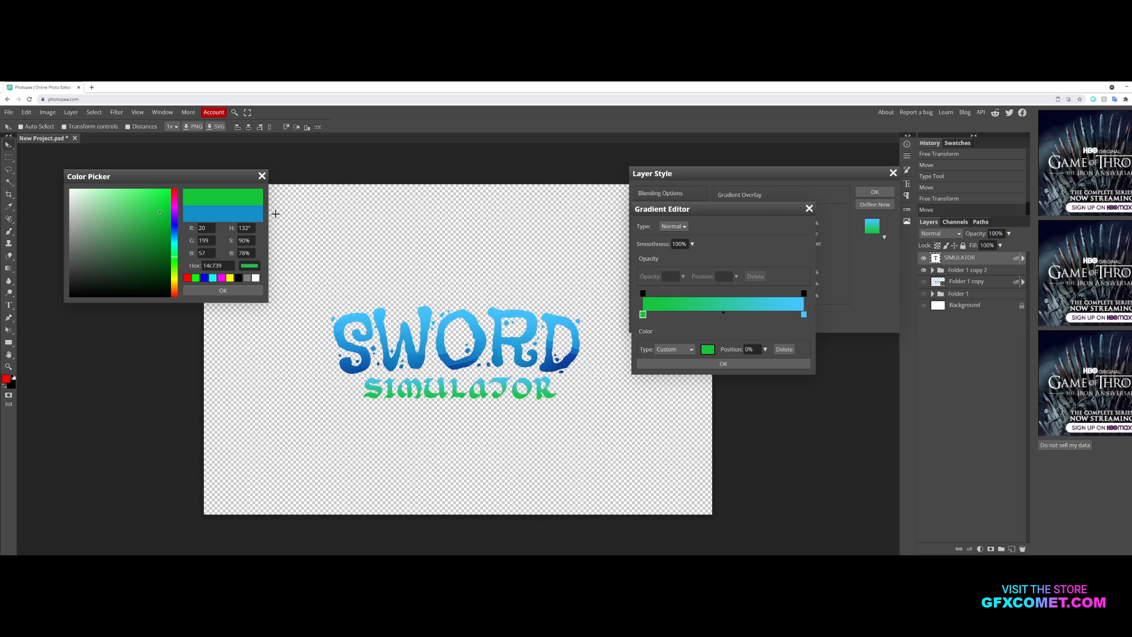
{"action": "left_click_drag", "start_coordinate": [80, 222], "coordinate": [54, 207]}
{"action": "left_click", "coordinate": [223, 291]}
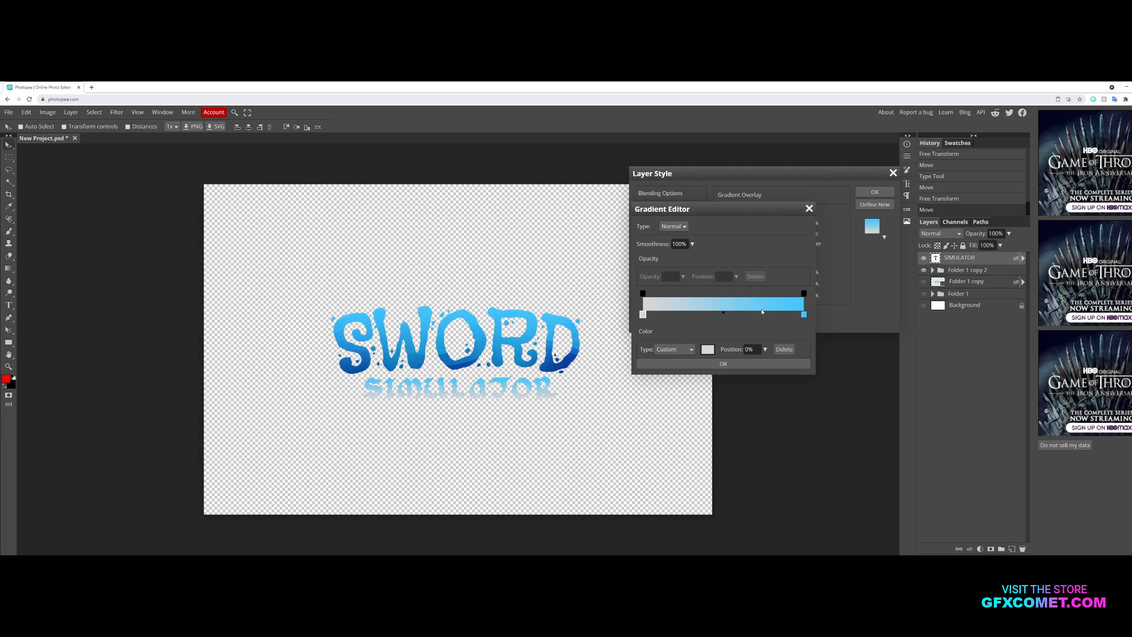
{"action": "left_click", "coordinate": [804, 315]}
{"action": "left_click", "coordinate": [708, 350]}
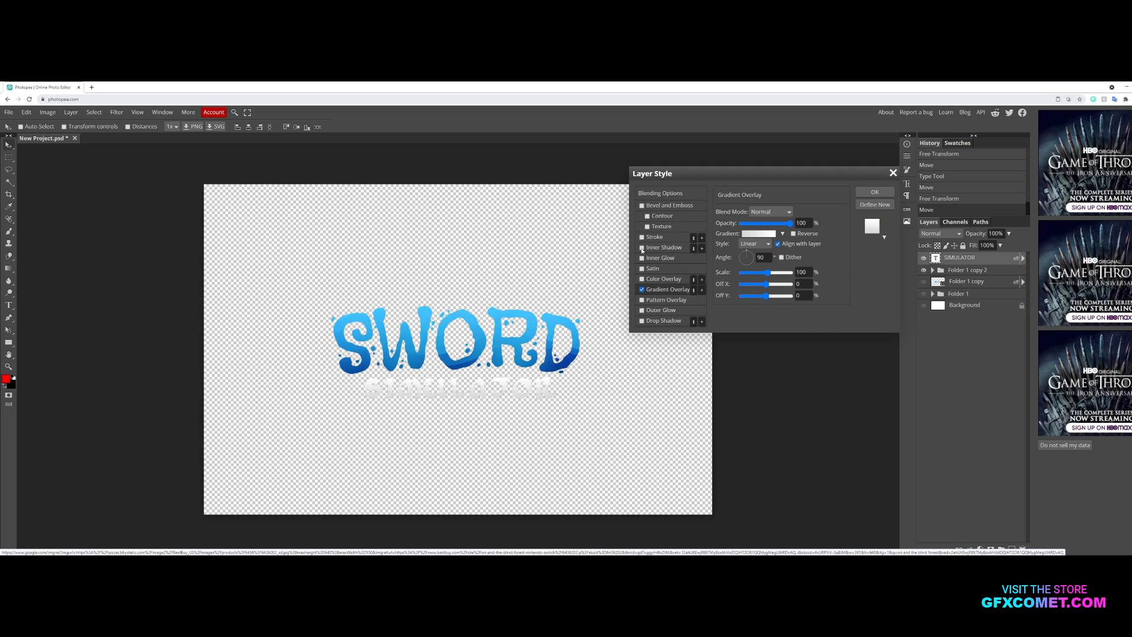
- Try a Satin effect with a size of 7 px on the SIMULATOR text and apply the layer style
{"action": "left_click", "coordinate": [642, 268]}
{"action": "left_click_drag", "start_coordinate": [745, 263], "coordinate": [743, 266]}
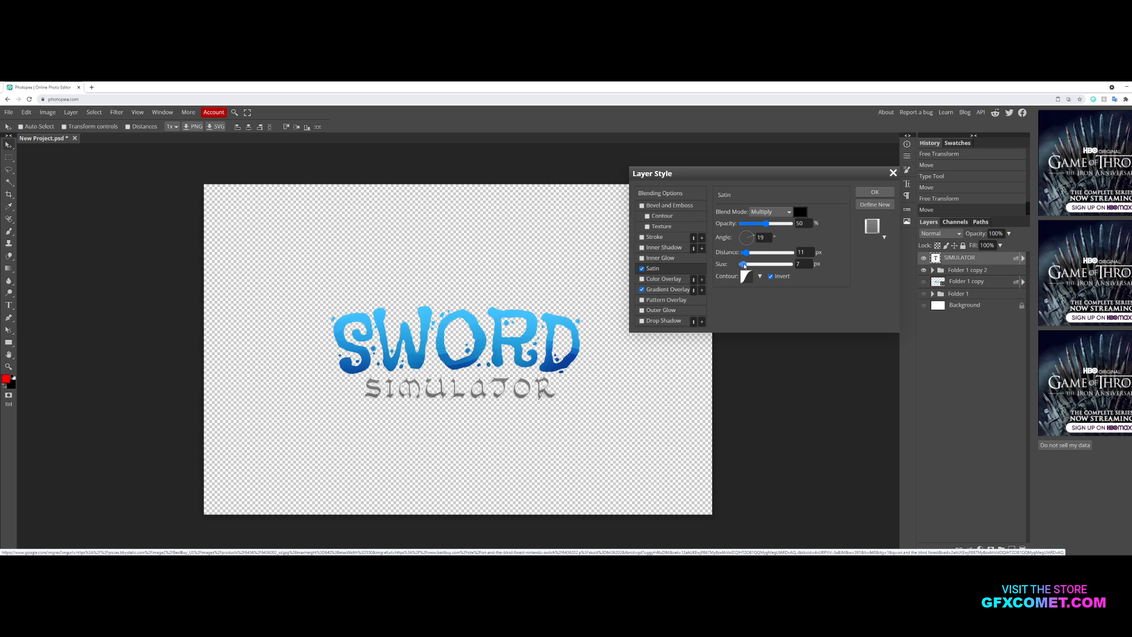
{"action": "key", "text": "Return"}
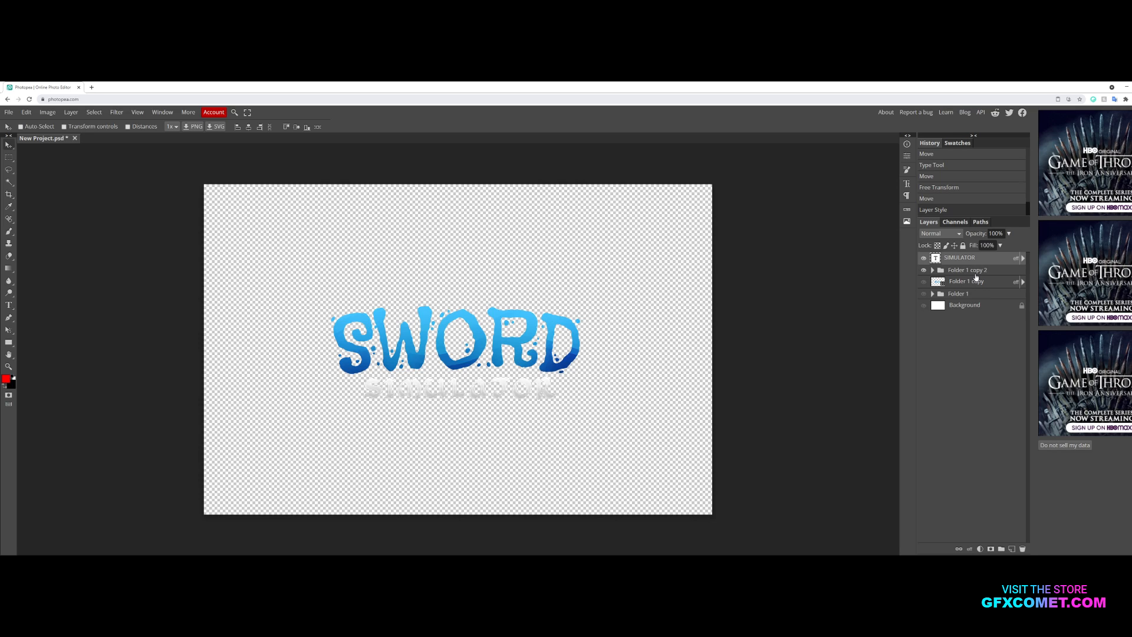
- Group the SIMULATOR text layer with the visible SWORD folder and duplicate the group
{"action": "left_click", "coordinate": [934, 273], "text": "shift"}
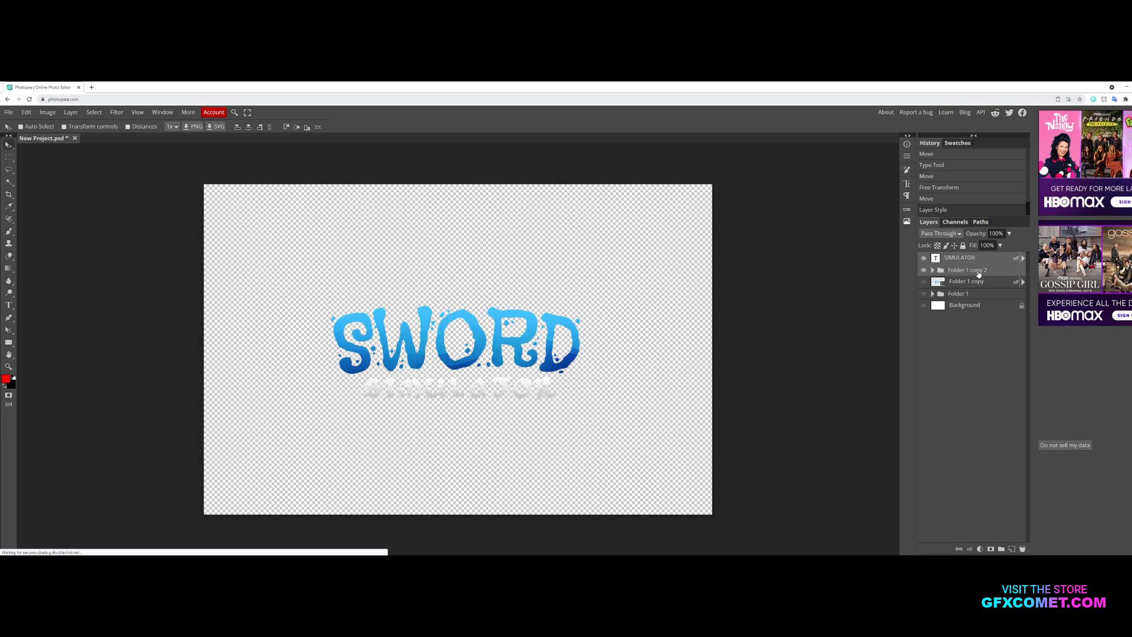
{"action": "key", "text": "ctrl+g"}
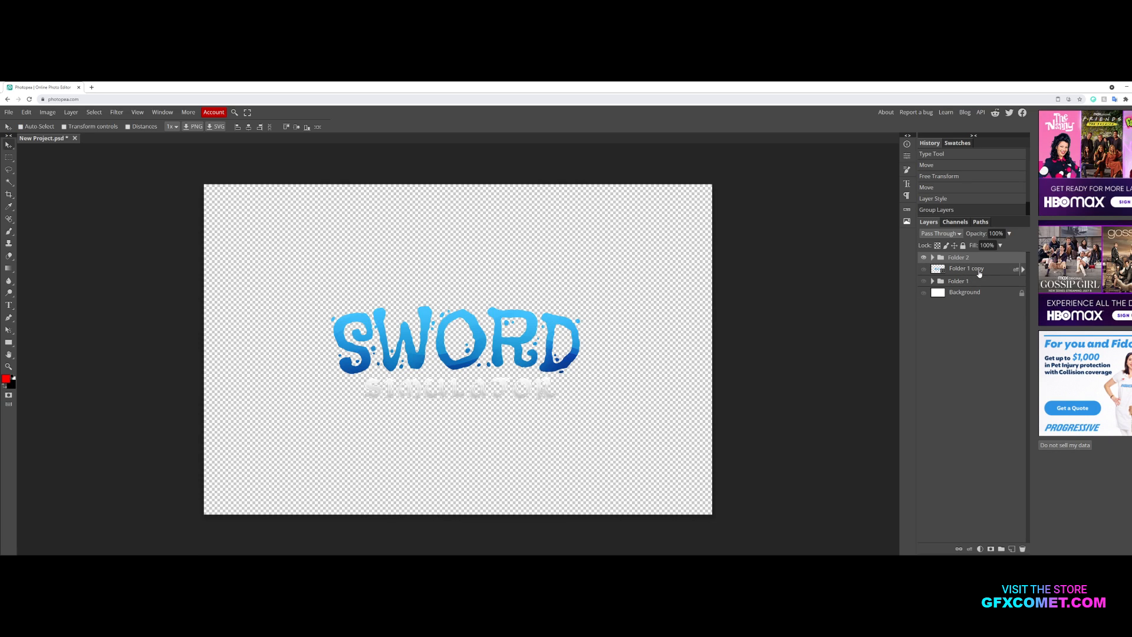
{"action": "key", "text": "ctrl+j"}
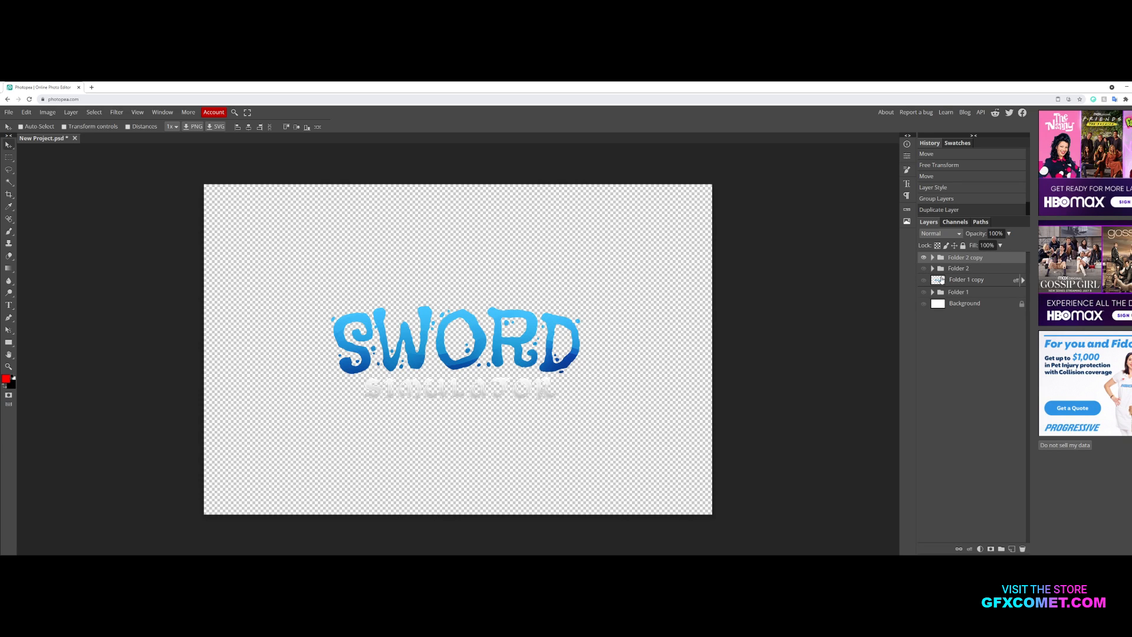
- Convert the duplicated logo group to a smart object and add an empty layer directly beneath it
{"action": "right_click", "coordinate": [978, 260]}
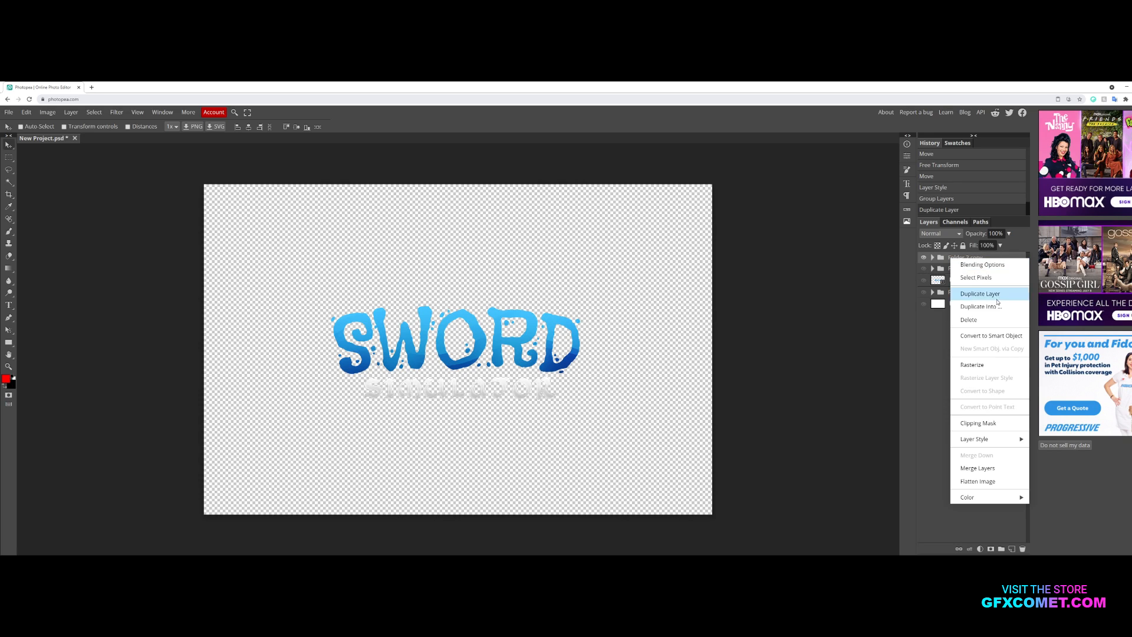
{"action": "left_click", "coordinate": [990, 337]}
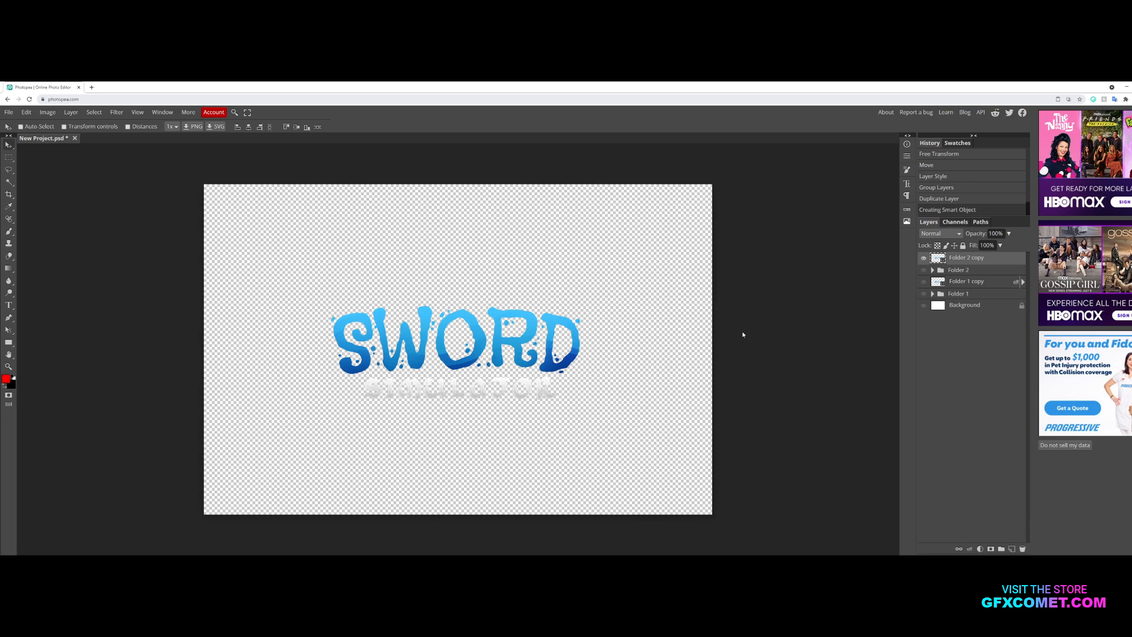
{"action": "left_click", "coordinate": [978, 272]}
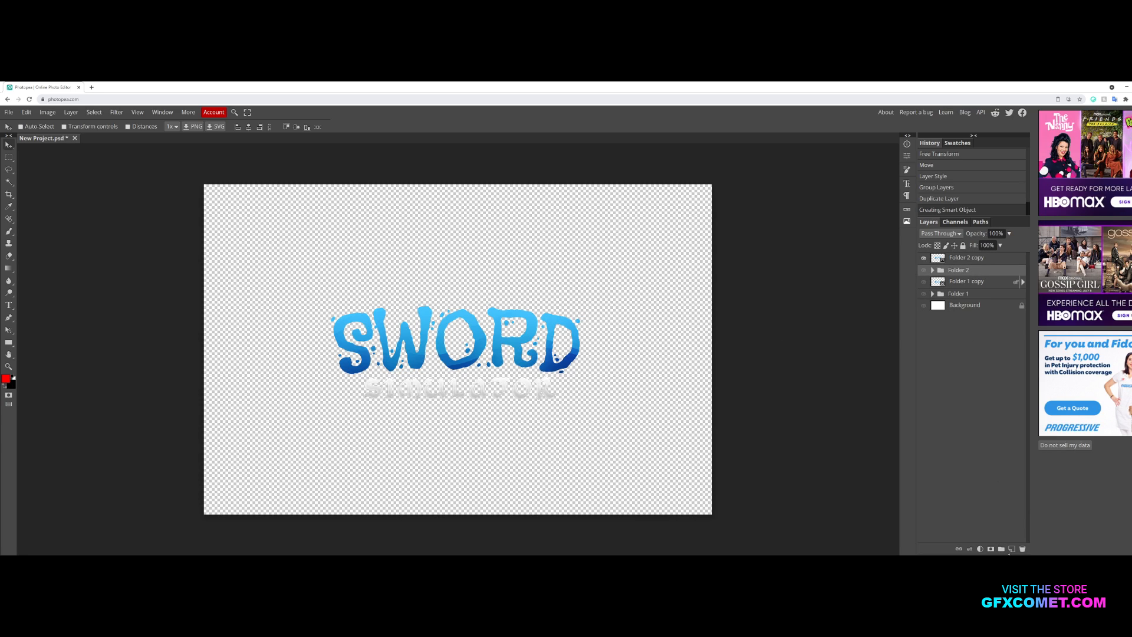
{"action": "left_click", "coordinate": [1013, 550]}
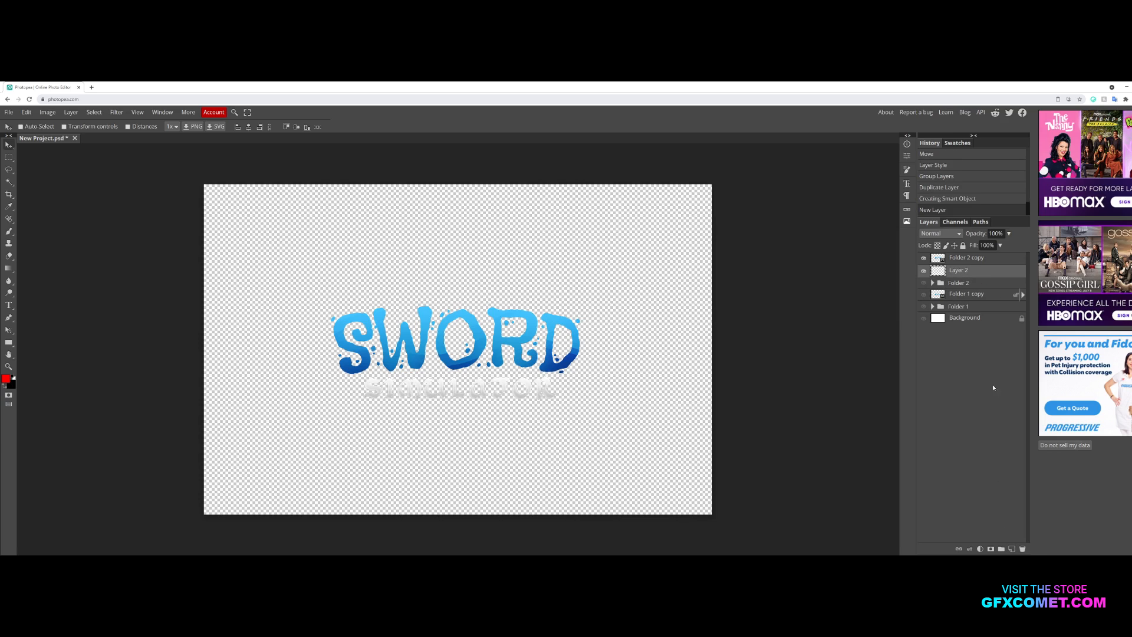
- Load the smart object's pixels as a selection and expand it outward around the lettering
{"action": "left_click", "coordinate": [942, 260], "text": "ctrl"}
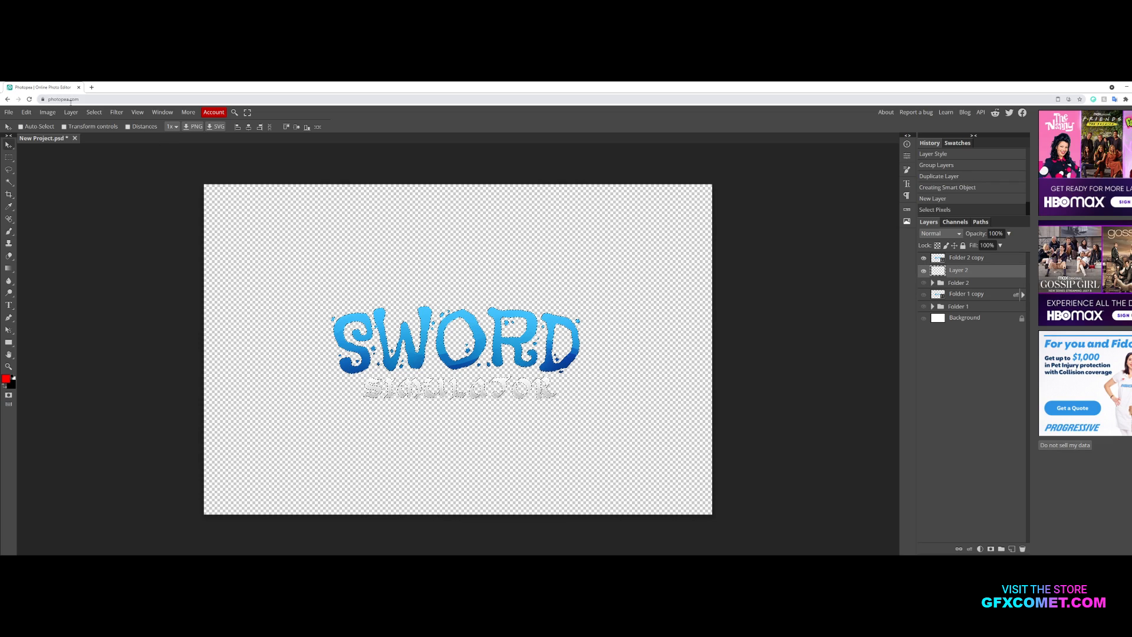
{"action": "left_click", "coordinate": [94, 112]}
{"action": "mouse_move", "coordinate": [130, 207]}
{"action": "left_click", "coordinate": [180, 234]}
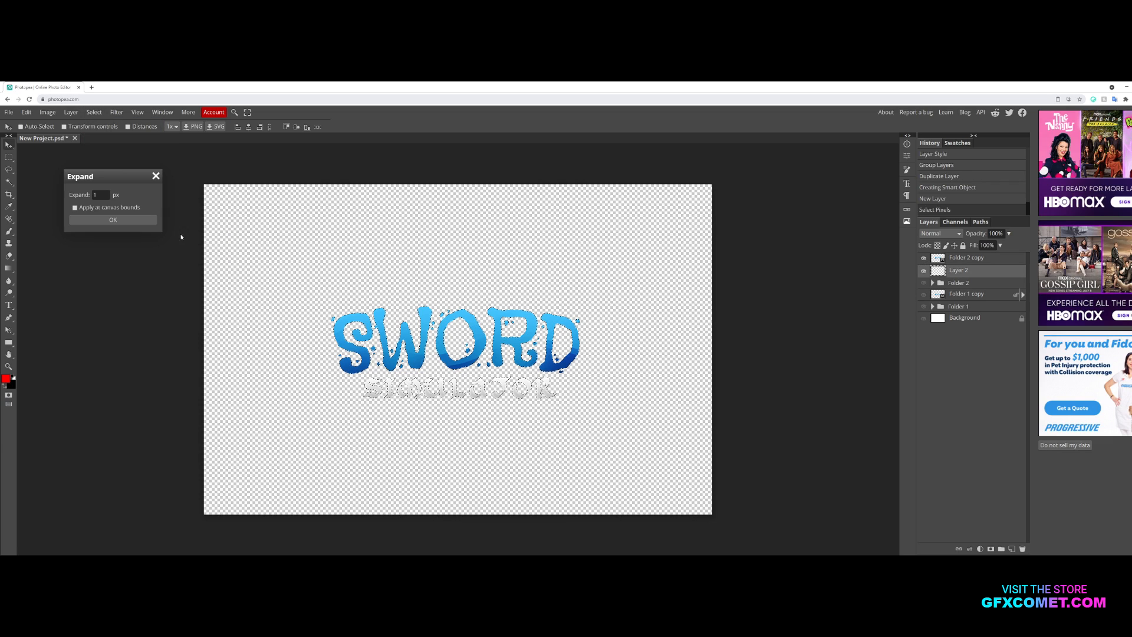
{"action": "left_click_drag", "start_coordinate": [98, 178], "coordinate": [602, 236]}
{"action": "type", "text": "0"}
{"action": "left_click", "coordinate": [630, 278]}
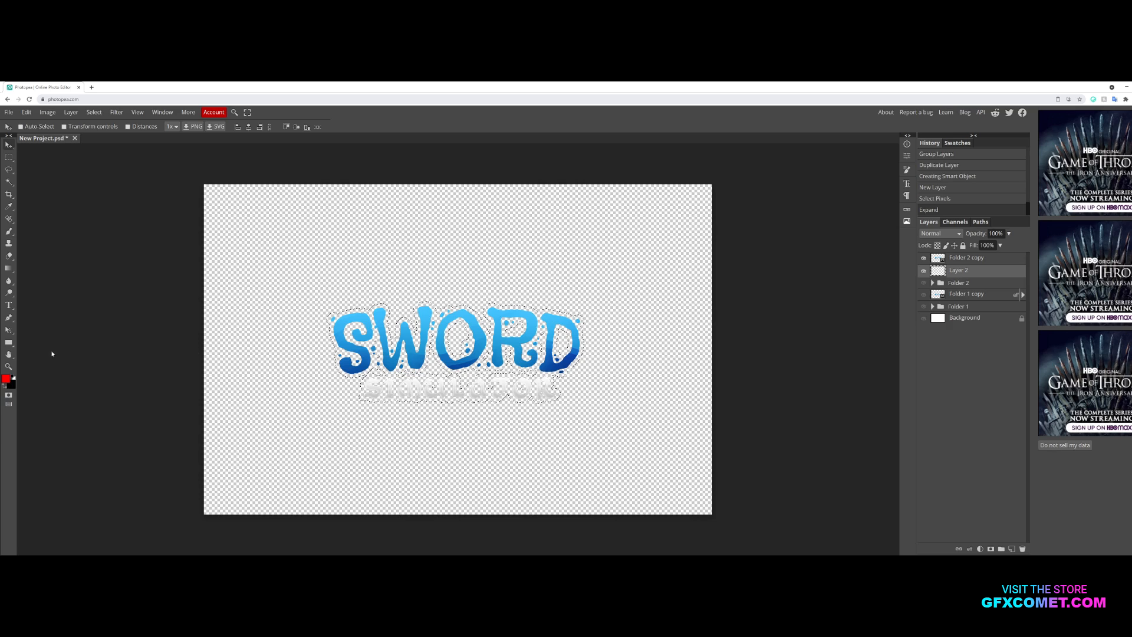
- Fill the expanded selection with black on the new layer to outline the logo, and deselect
{"action": "left_click", "coordinate": [12, 377]}
{"action": "key", "text": "alt+BackSpace"}
{"action": "key", "text": "alt+BackSpace"}
{"action": "key", "text": "ctrl+d"}
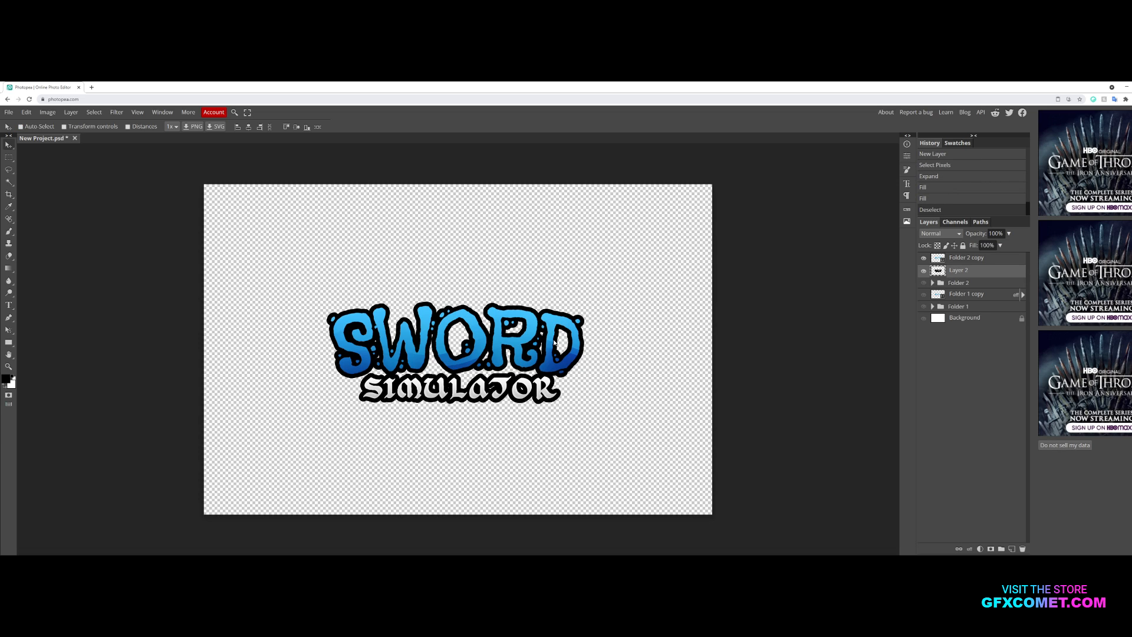
- On a new layer above the black outline layer, draw a closed black Pen tool shape behind SWORD and SIMULATOR that fills the gaps inside the outline
{"action": "key", "text": "ctrl+plus"}
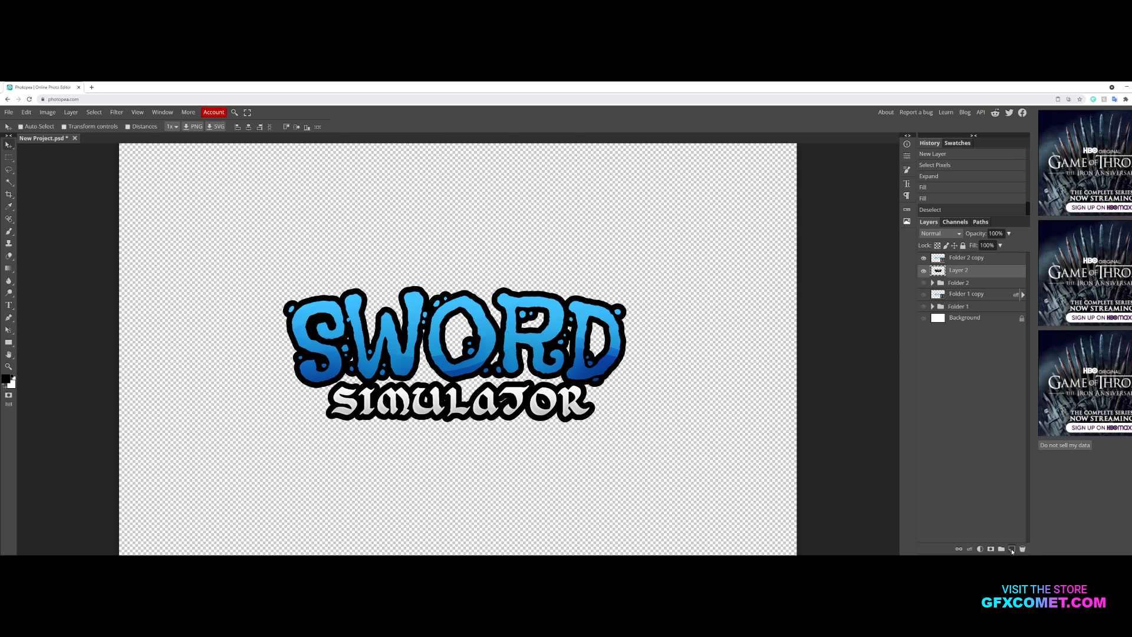
{"action": "left_click", "coordinate": [1012, 549]}
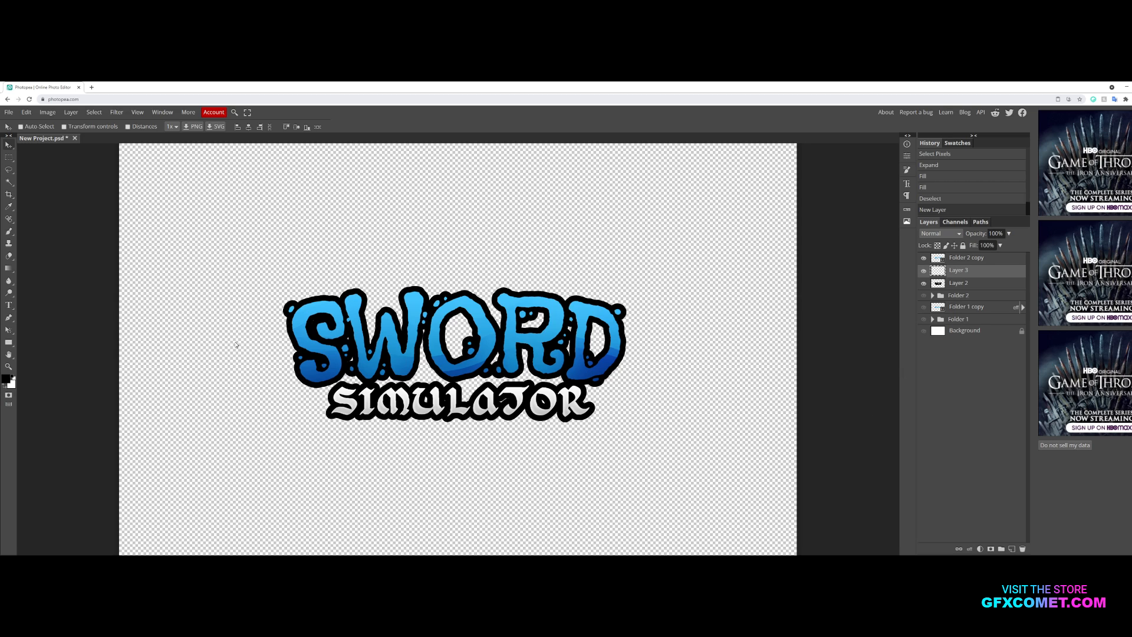
{"action": "left_click", "coordinate": [9, 317]}
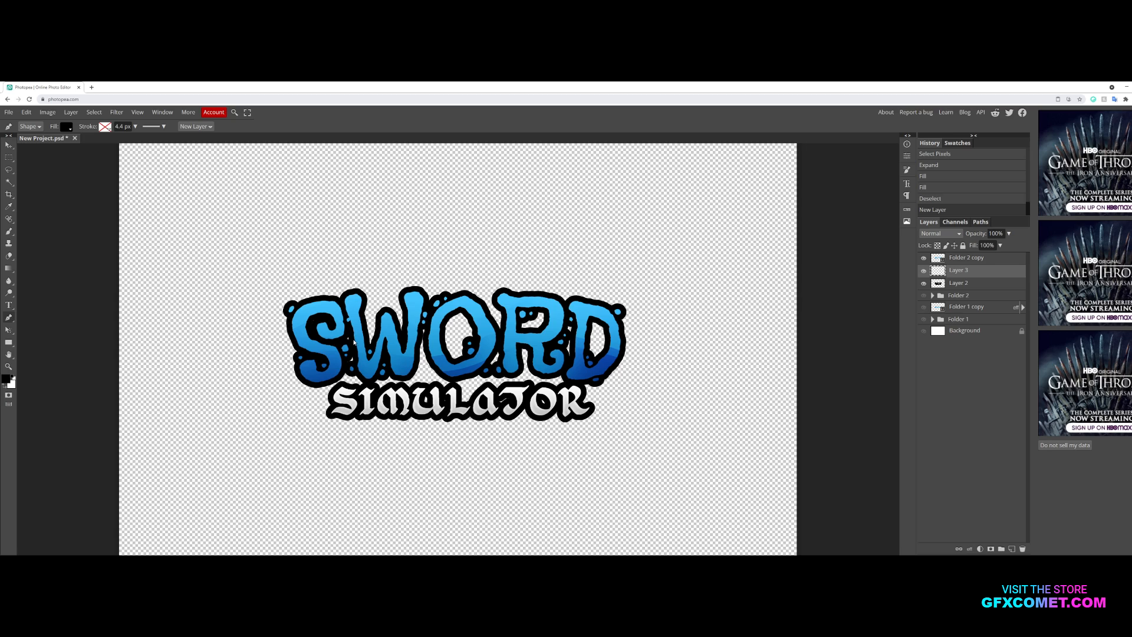
{"action": "left_click", "coordinate": [352, 326]}
{"action": "left_click", "coordinate": [332, 331]}
{"action": "left_click", "coordinate": [325, 359]}
{"action": "left_click", "coordinate": [325, 376]}
{"action": "left_click", "coordinate": [344, 397]}
{"action": "left_click", "coordinate": [448, 406]}
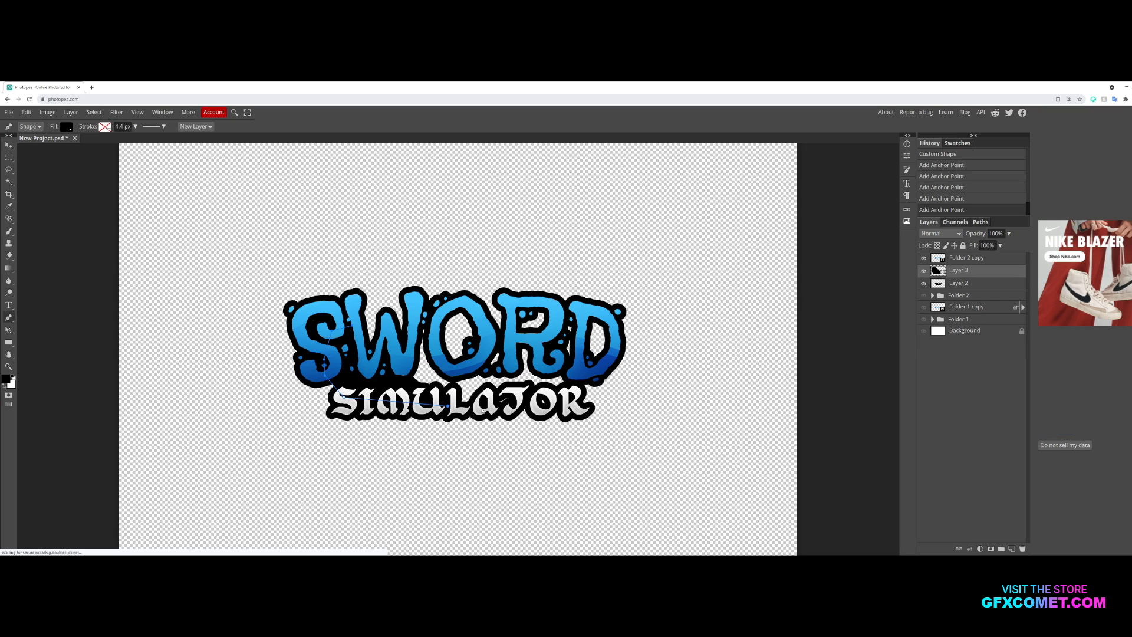
{"action": "left_click", "coordinate": [540, 408]}
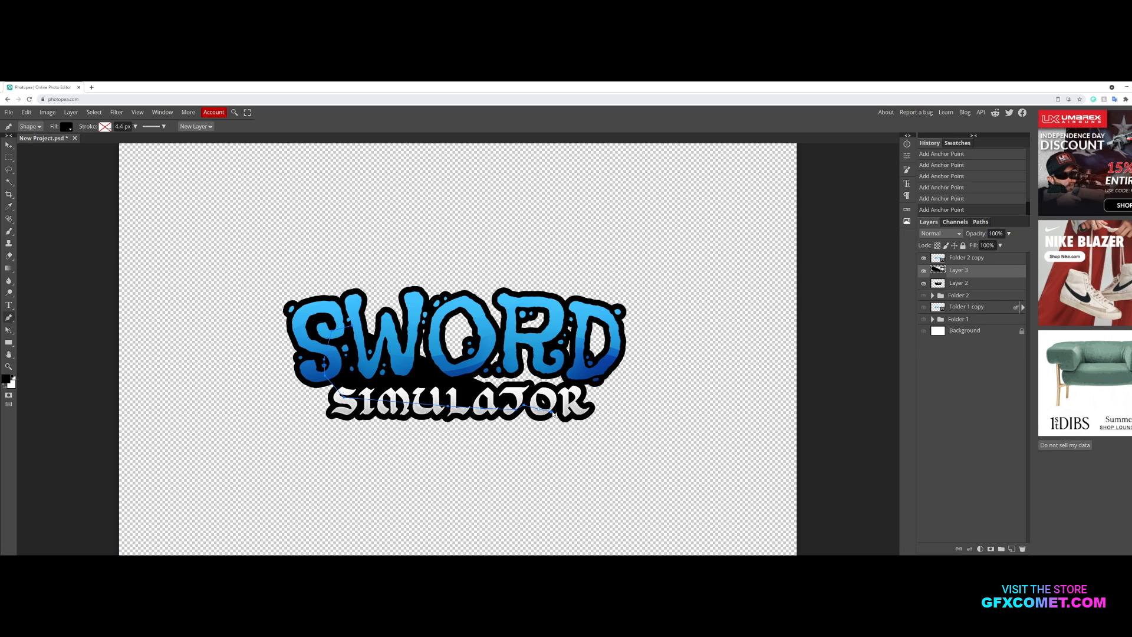
{"action": "left_click", "coordinate": [581, 407]}
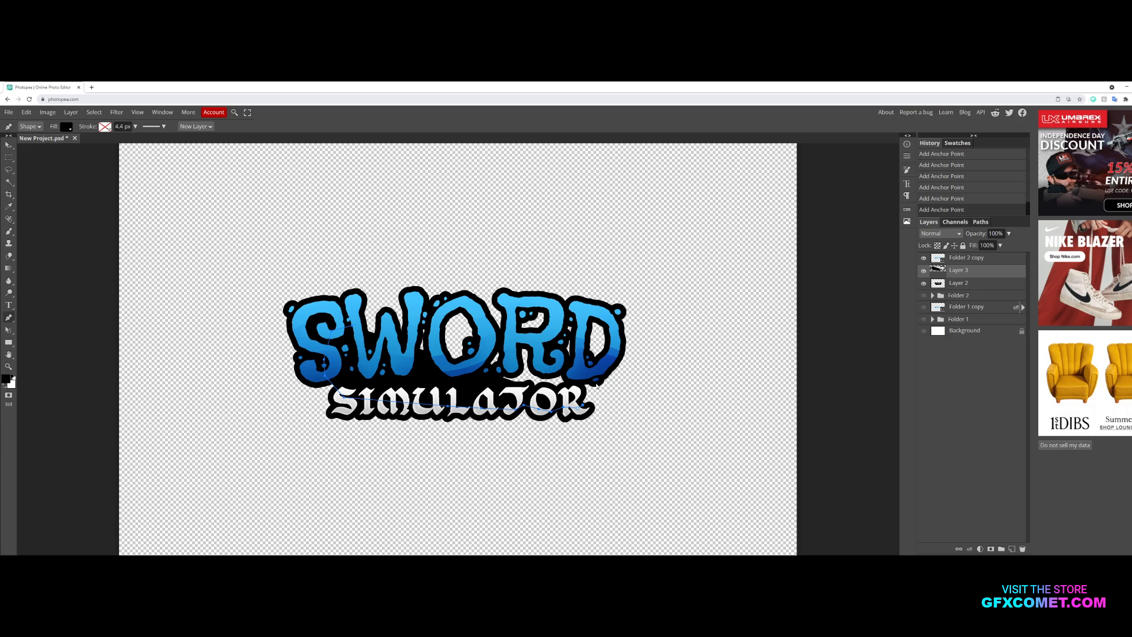
{"action": "left_click", "coordinate": [617, 329]}
{"action": "left_click", "coordinate": [608, 308]}
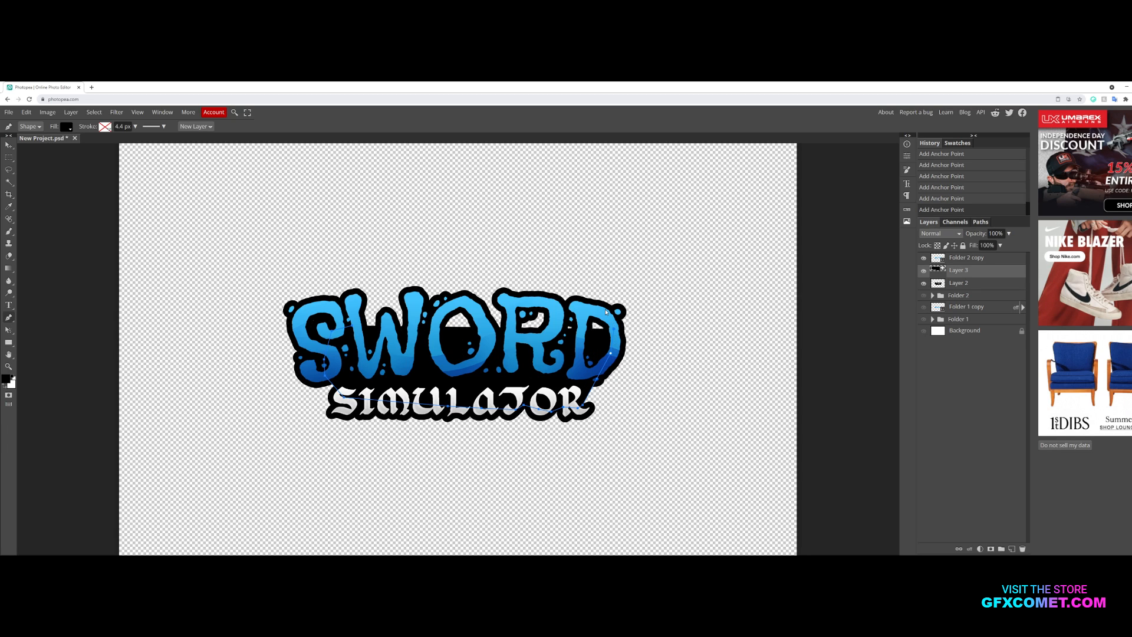
{"action": "left_click", "coordinate": [576, 305]}
{"action": "left_click", "coordinate": [552, 302]}
{"action": "left_click", "coordinate": [514, 300]}
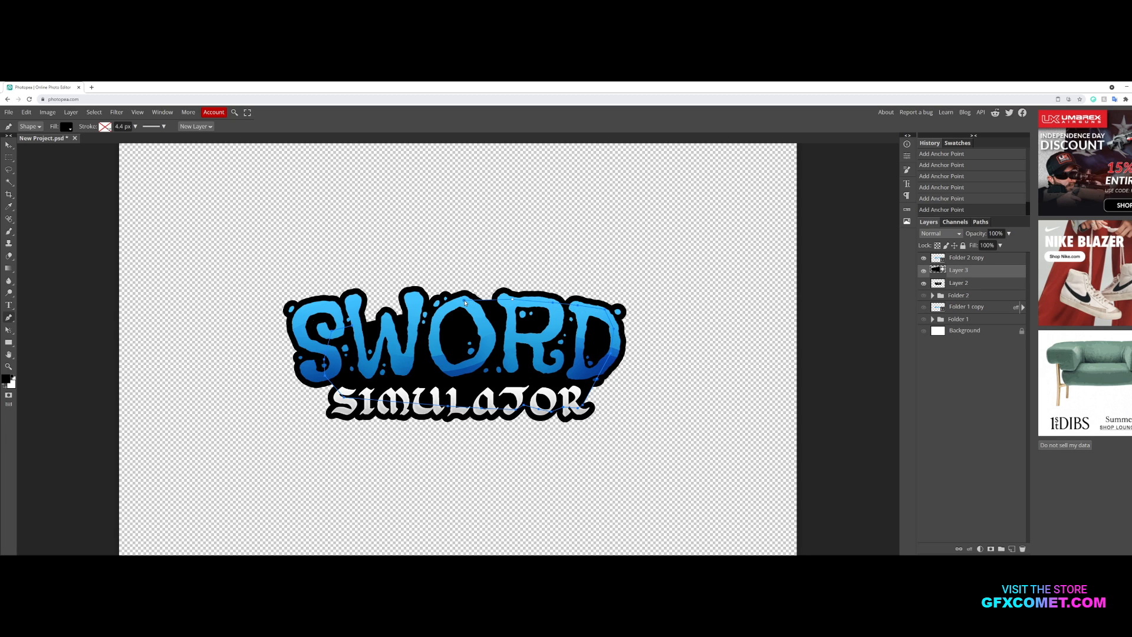
{"action": "left_click", "coordinate": [424, 304]}
{"action": "left_click", "coordinate": [404, 301]}
{"action": "left_click", "coordinate": [401, 311]}
{"action": "left_click", "coordinate": [378, 308]}
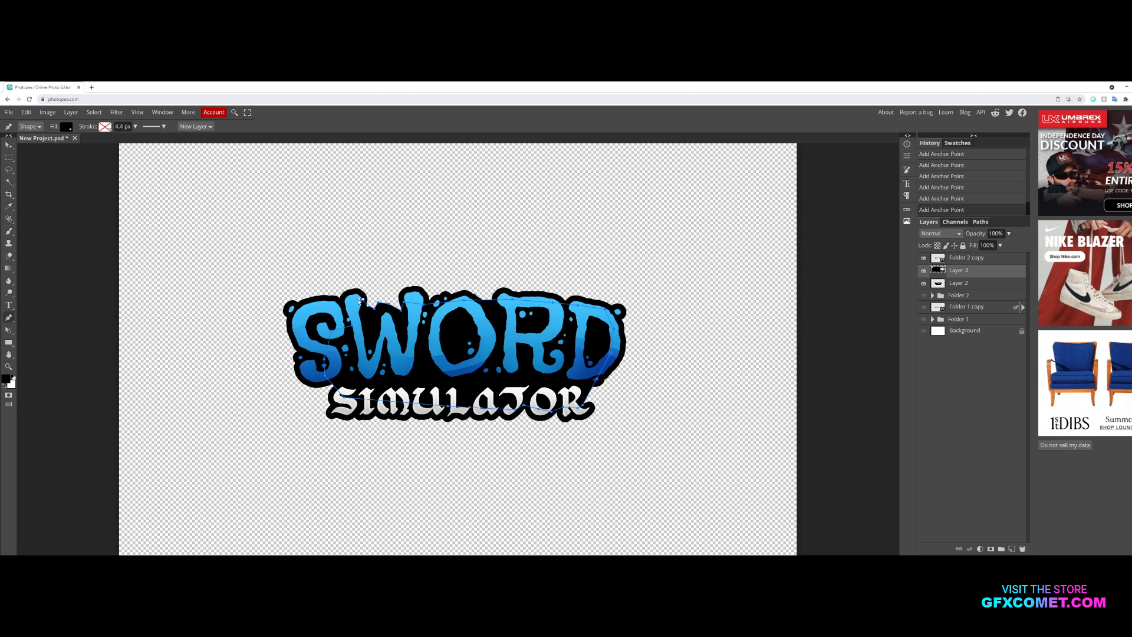
{"action": "left_click", "coordinate": [355, 301]}
{"action": "left_click", "coordinate": [336, 325]}
- Nudge the black filler shape slightly and merge it with the outline layer beneath it
{"action": "left_click", "coordinate": [8, 145]}
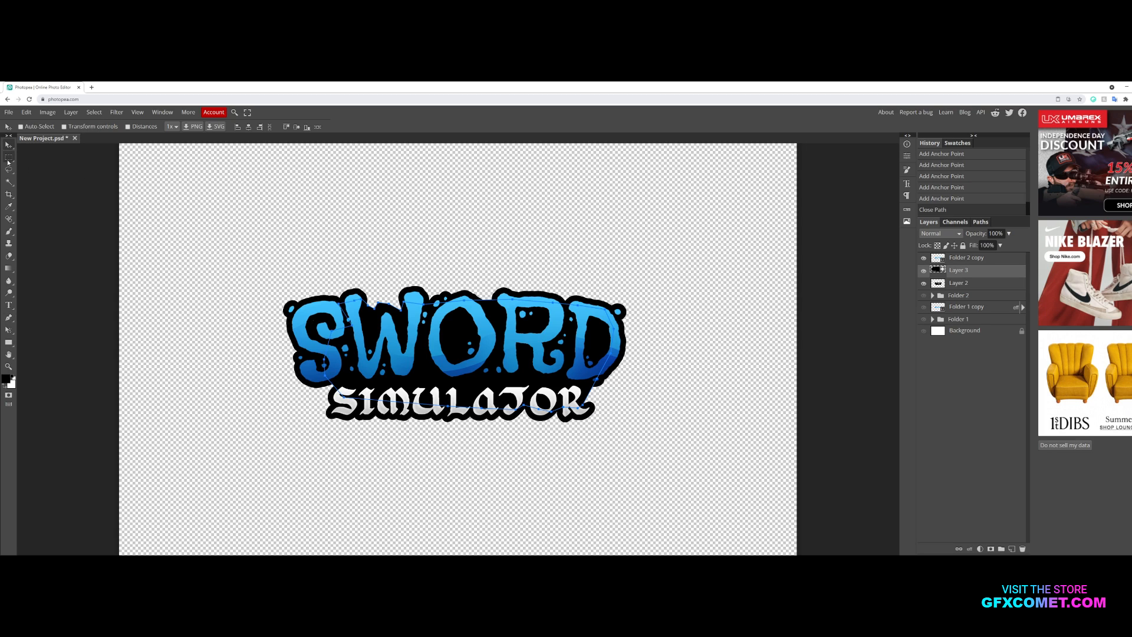
{"action": "key", "text": "ctrl"}
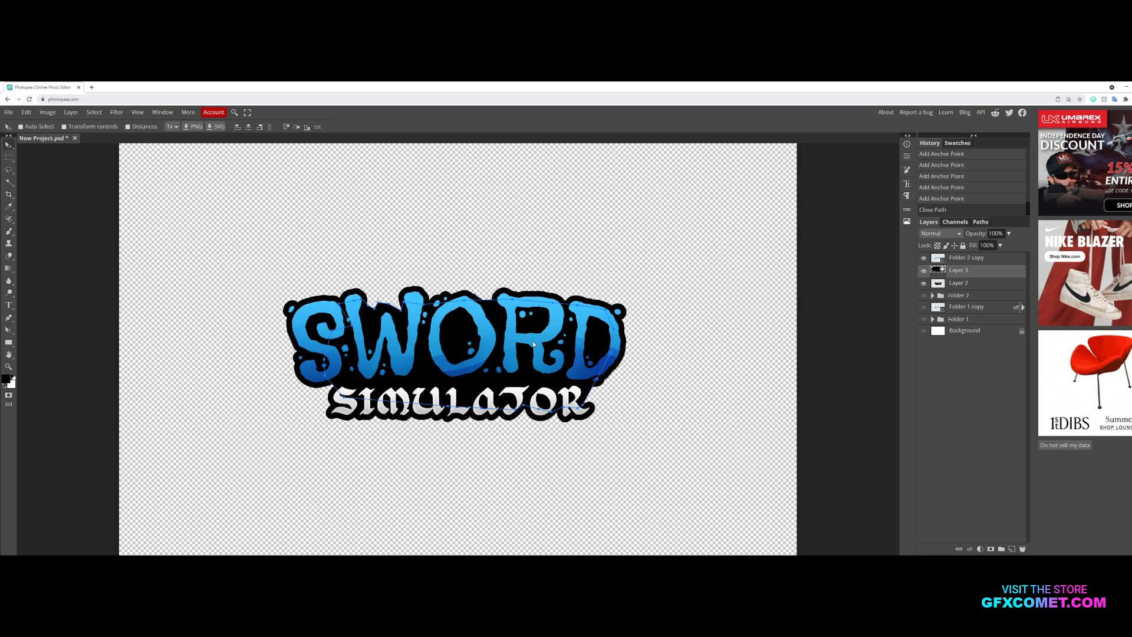
{"action": "left_click_drag", "start_coordinate": [534, 345], "coordinate": [537, 343]}
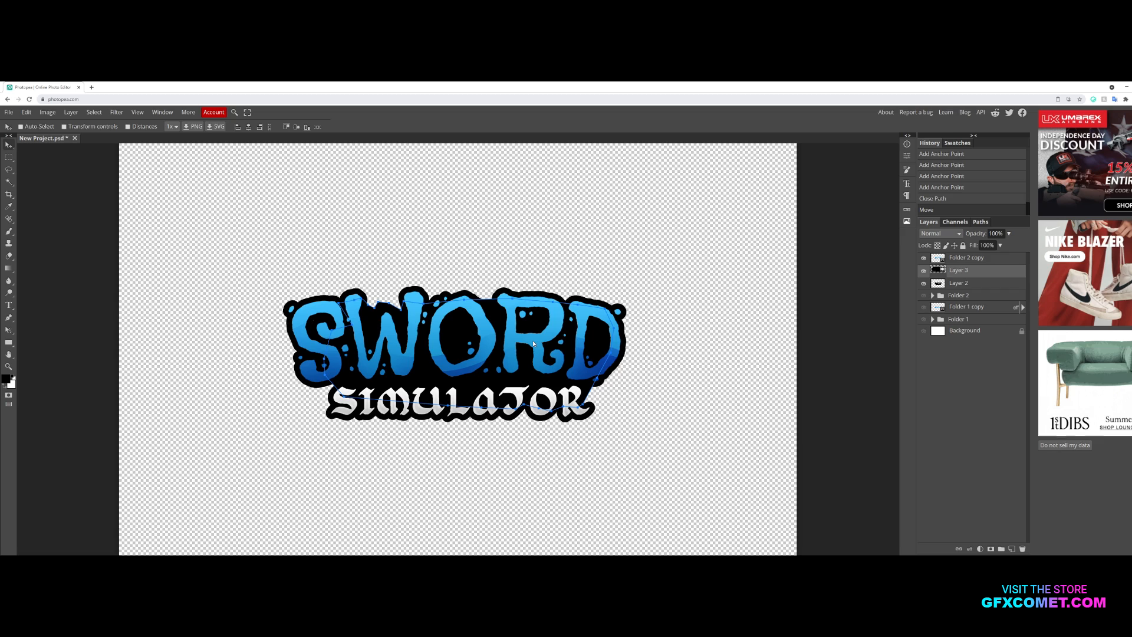
{"action": "left_click", "coordinate": [976, 285], "text": "ctrl"}
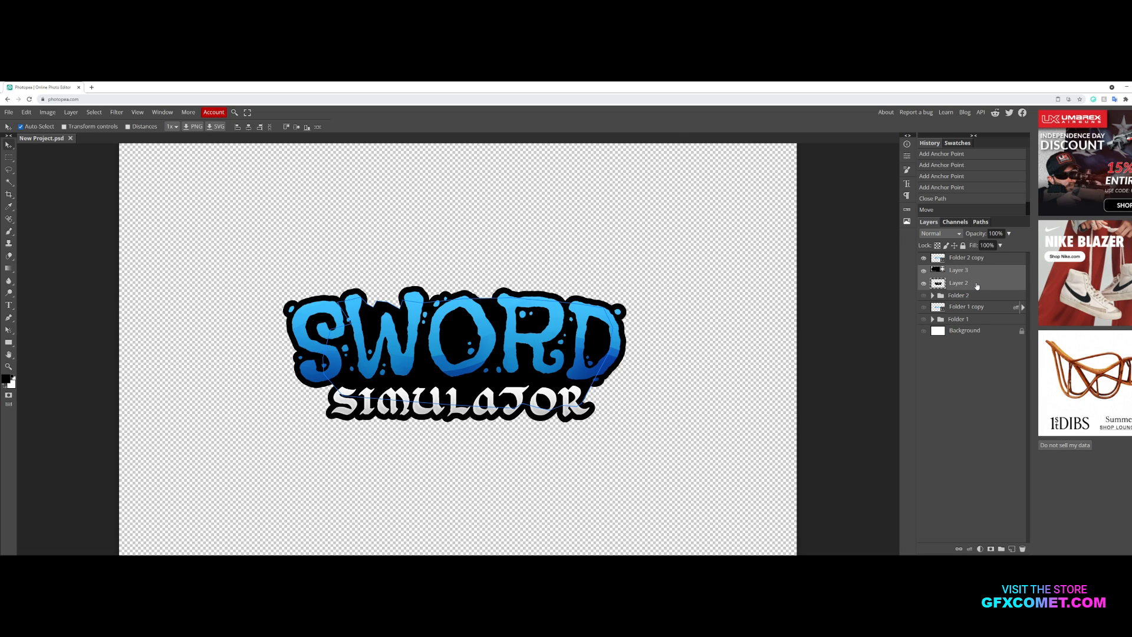
{"action": "key", "text": "ctrl+e"}
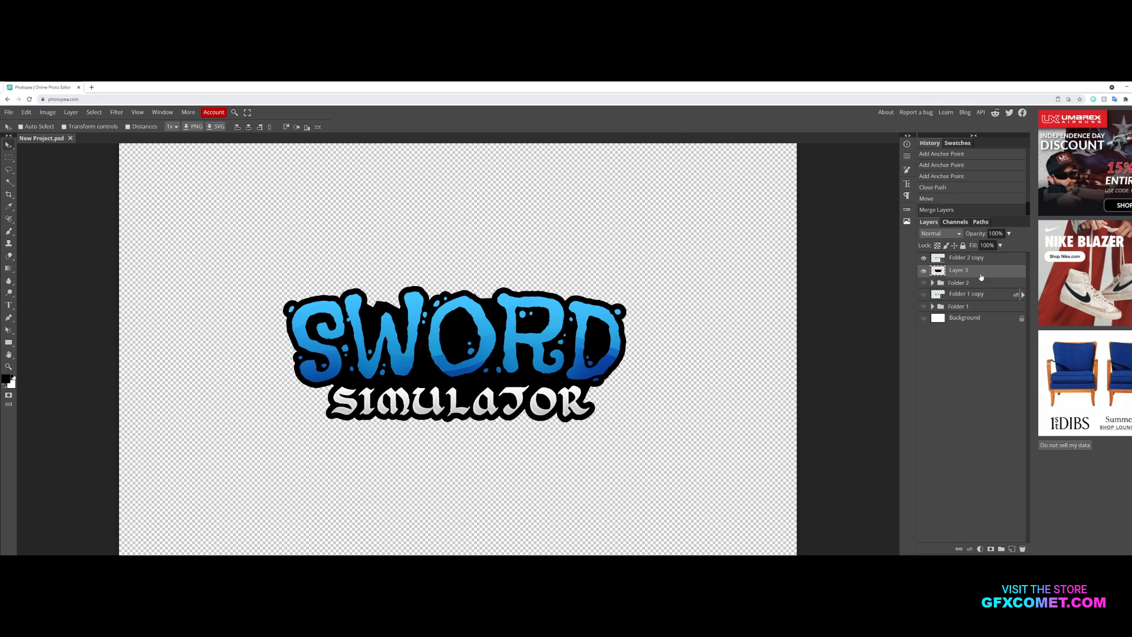
- Add a dark grey Color Overlay, hex 212121, to the merged outline layer
{"action": "double_click", "coordinate": [987, 273]}
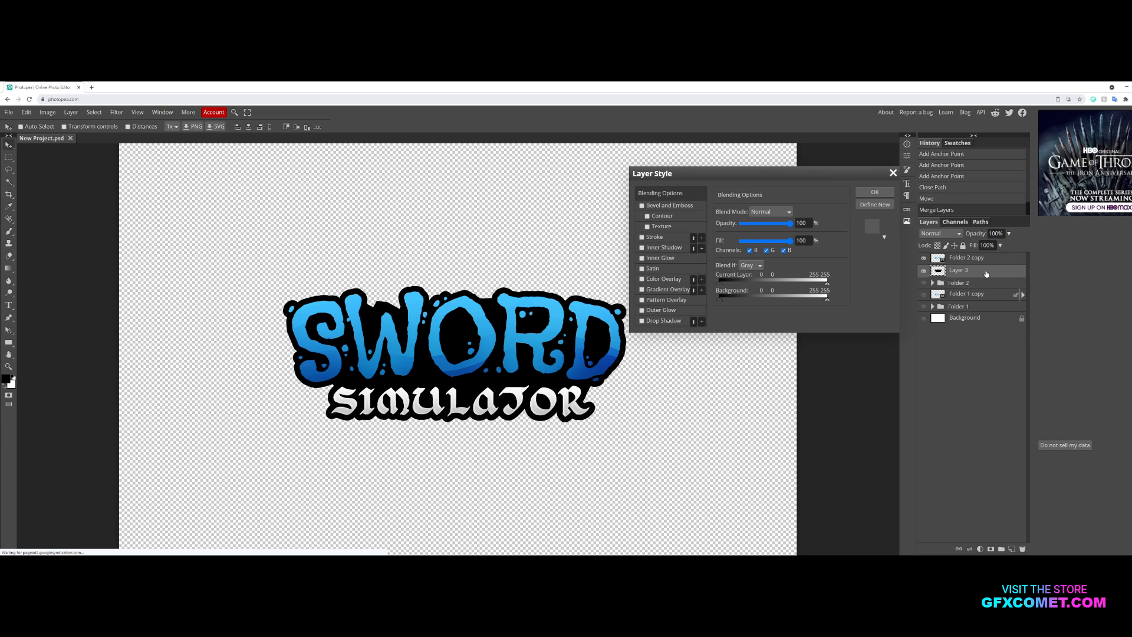
{"action": "left_click", "coordinate": [678, 279]}
{"action": "left_click", "coordinate": [826, 223]}
{"action": "left_click_drag", "start_coordinate": [163, 258], "coordinate": [58, 277]}
{"action": "left_click_drag", "start_coordinate": [58, 286], "coordinate": [59, 282]}
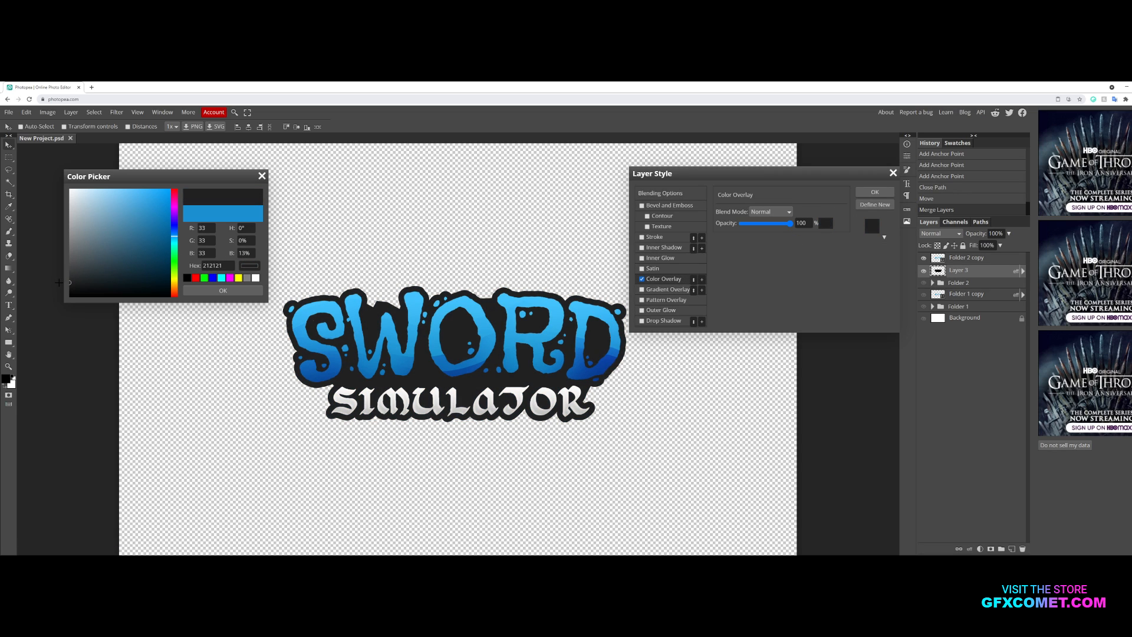
{"action": "left_click", "coordinate": [223, 290]}
- Add a 10 px outside stroke to the outline layer in light blue 42c2fc sampled from the SWORD lettering, and apply the layer style
{"action": "left_click", "coordinate": [642, 237]}
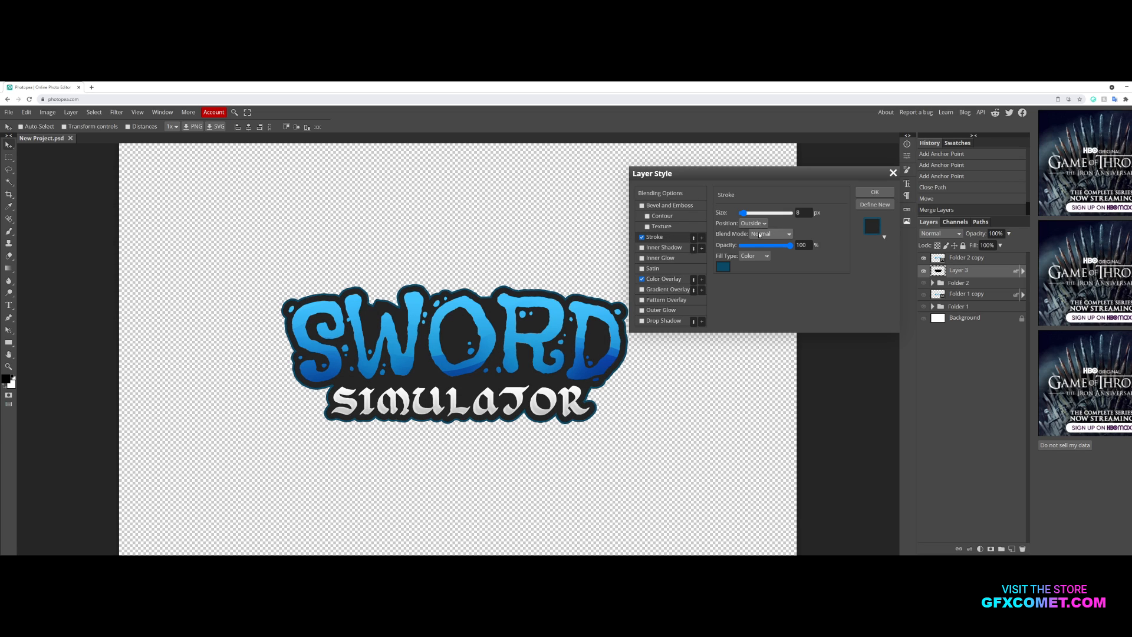
{"action": "left_click_drag", "start_coordinate": [742, 213], "coordinate": [748, 216]}
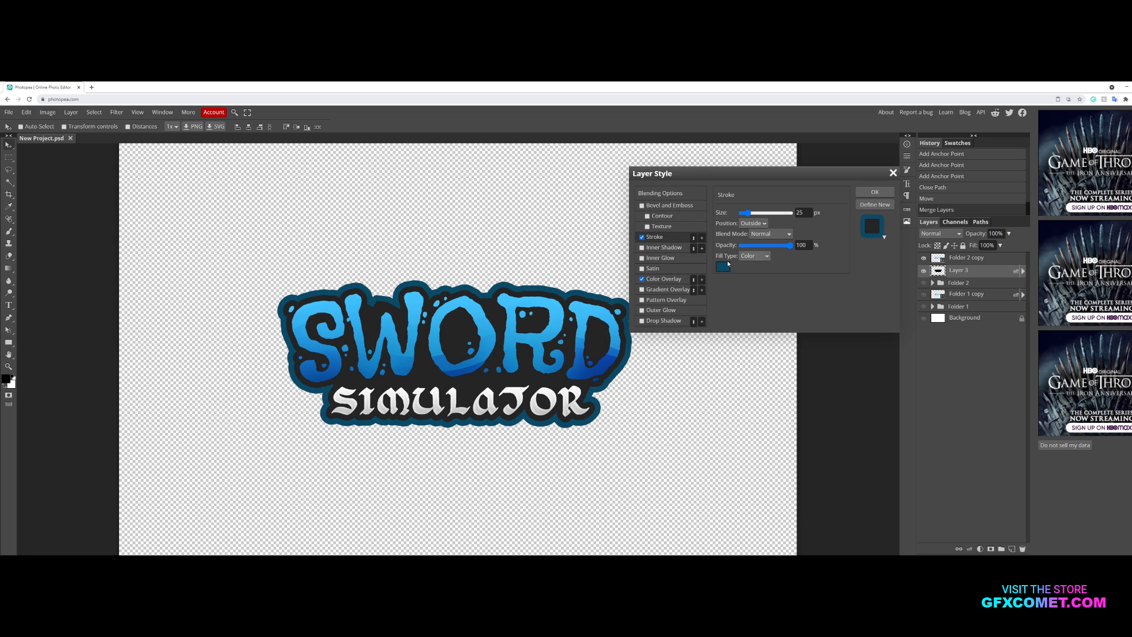
{"action": "left_click", "coordinate": [723, 266]}
{"action": "left_click", "coordinate": [513, 305]}
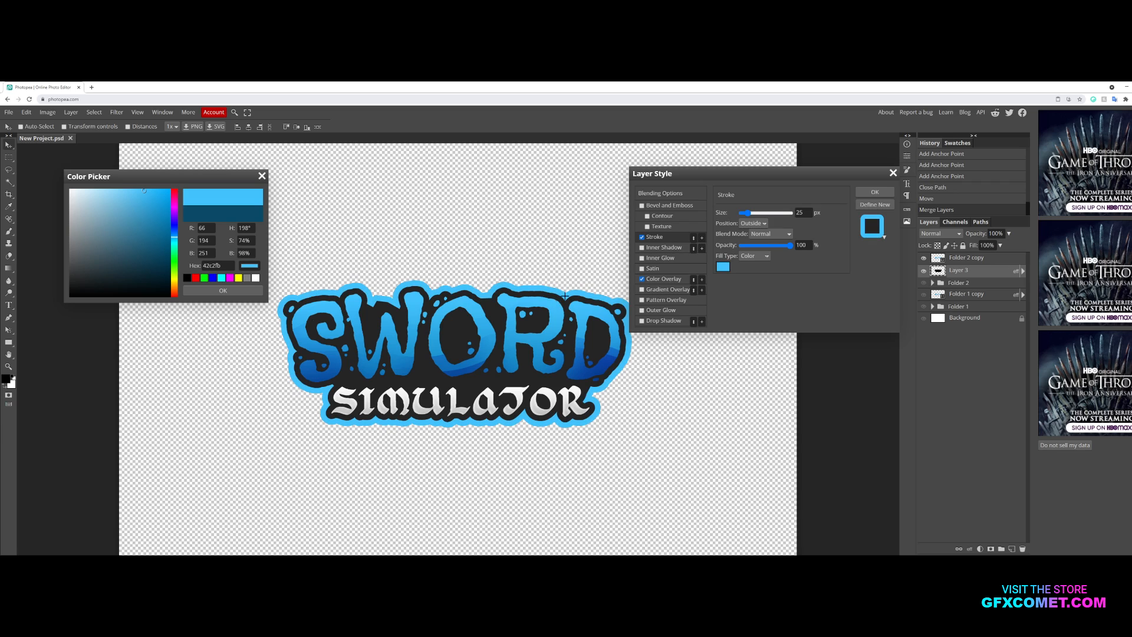
{"action": "left_click", "coordinate": [542, 338]}
{"action": "left_click", "coordinate": [533, 301]}
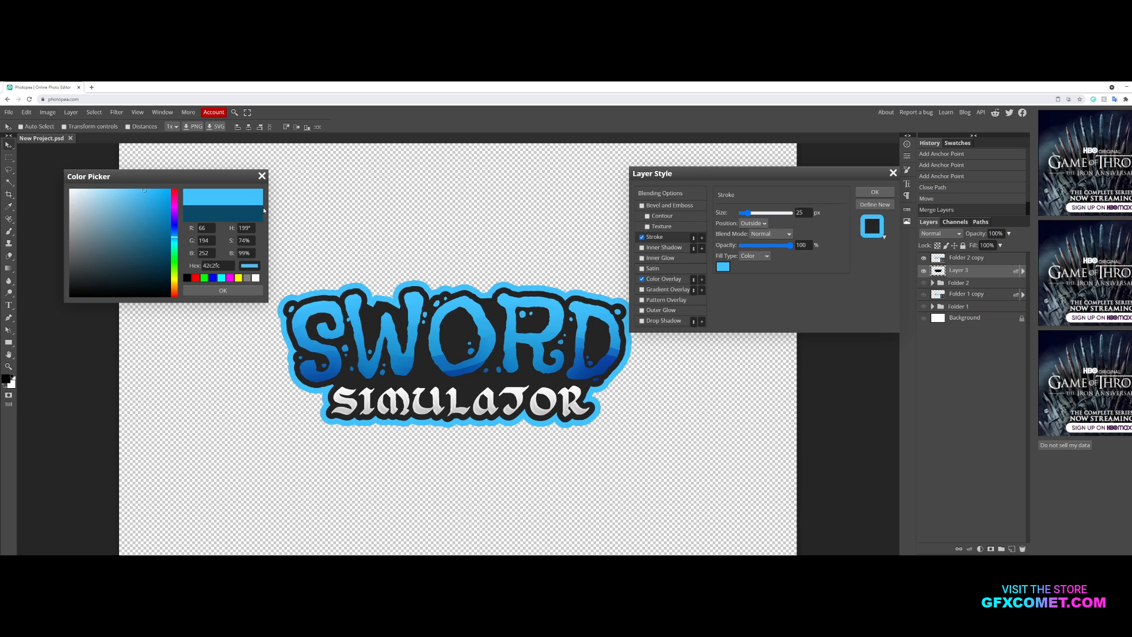
{"action": "left_click", "coordinate": [223, 290]}
{"action": "left_click_drag", "start_coordinate": [753, 217], "coordinate": [745, 213]}
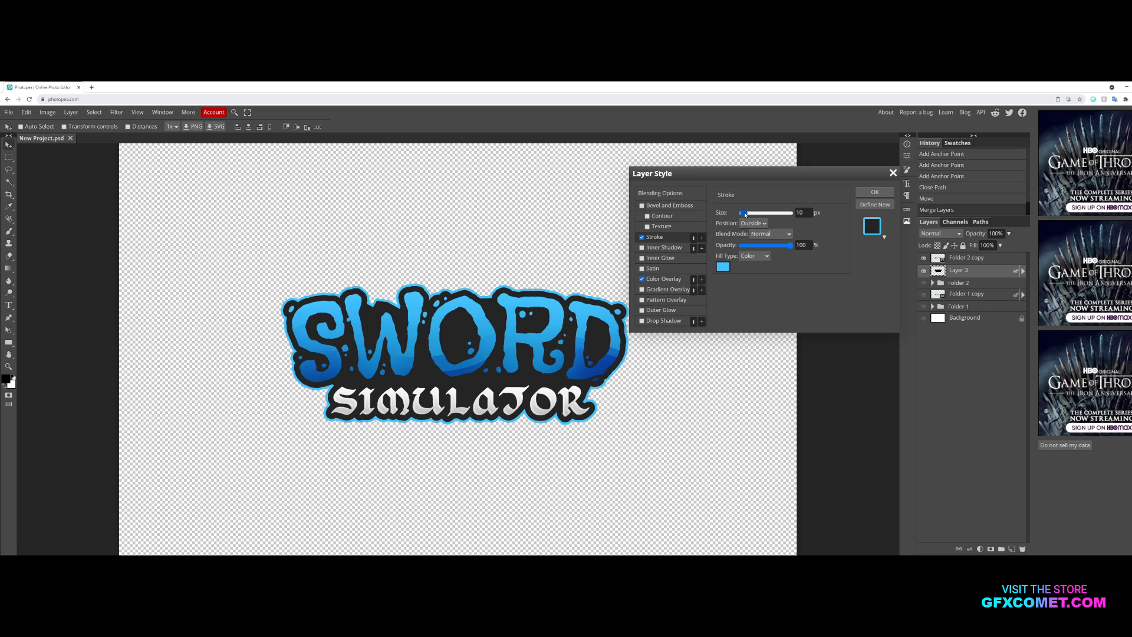
{"action": "left_click", "coordinate": [876, 193]}
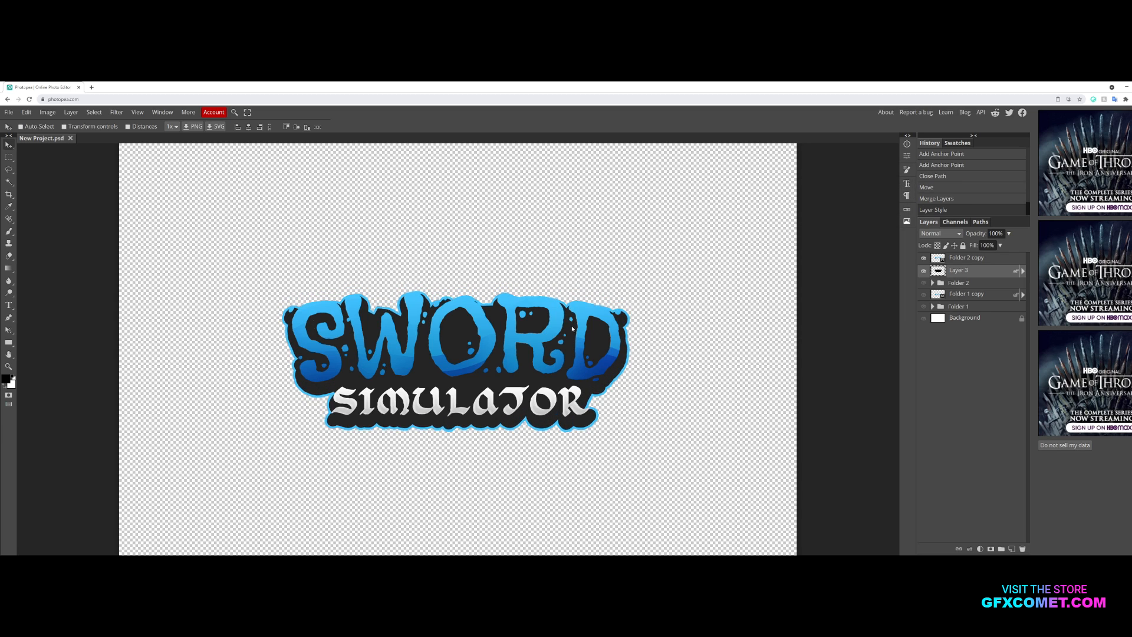
- Group the outline layer with the logo smart object, duplicate the group and merge the copy into one layer
{"action": "left_click", "coordinate": [974, 261], "text": "shift"}
{"action": "key", "text": "ctrl+g"}
{"action": "key", "text": "ctrl+j"}
{"action": "key", "text": "ctrl+e"}
- Shift the merged logo slightly toward the canvas's left side, then make the white Background layer visible and select it
{"action": "left_click_drag", "start_coordinate": [576, 327], "coordinate": [556, 341]}
{"action": "key", "text": "ctrl+minus"}
{"action": "left_click", "coordinate": [924, 317]}
{"action": "left_click", "coordinate": [963, 317]}
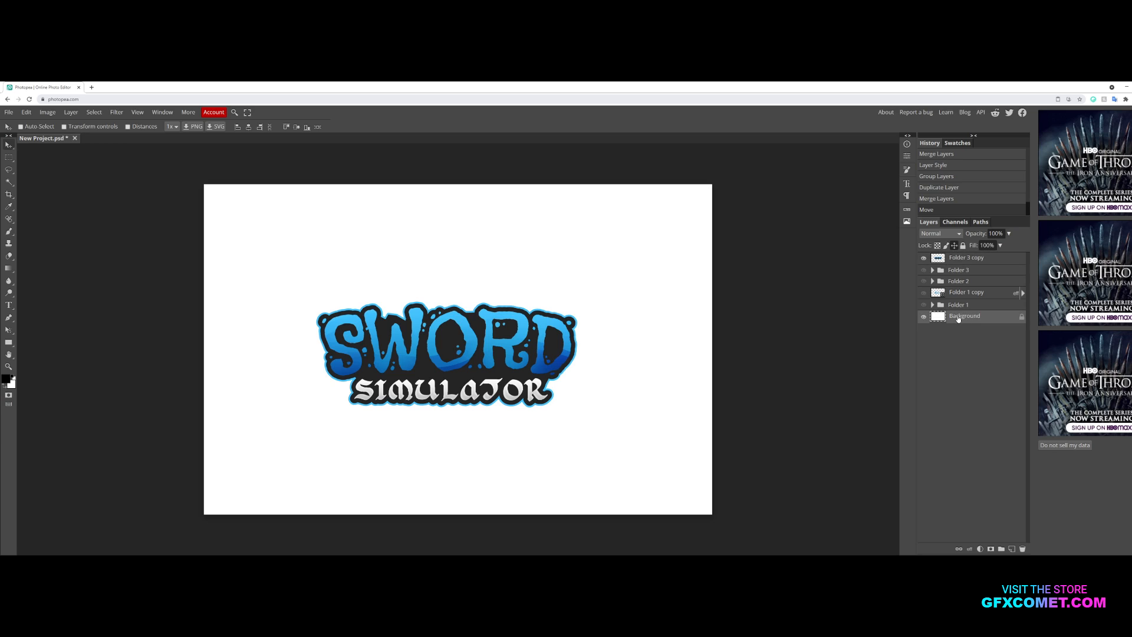